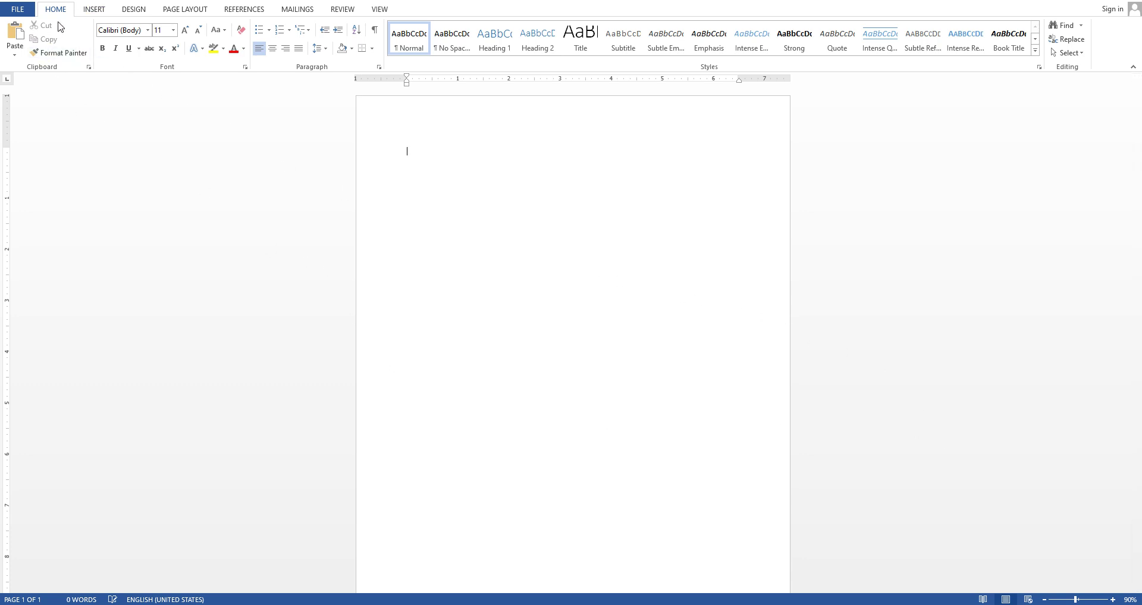
- Insert a table with 10 columns and 8 rows at the start of the document, and undo the insertion
left_click(94, 10)
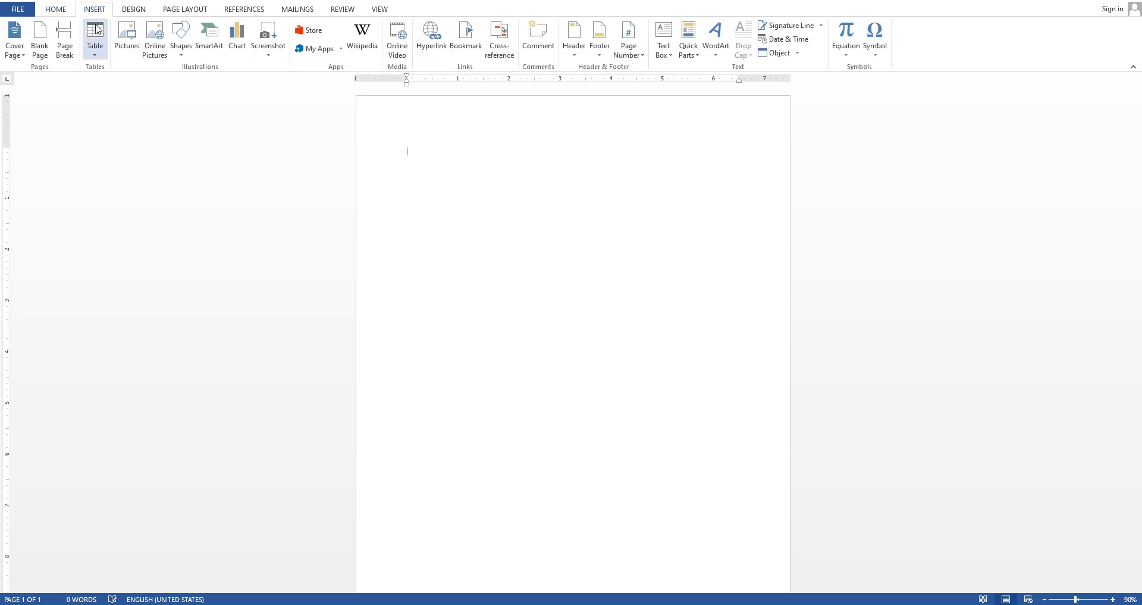
left_click(98, 59)
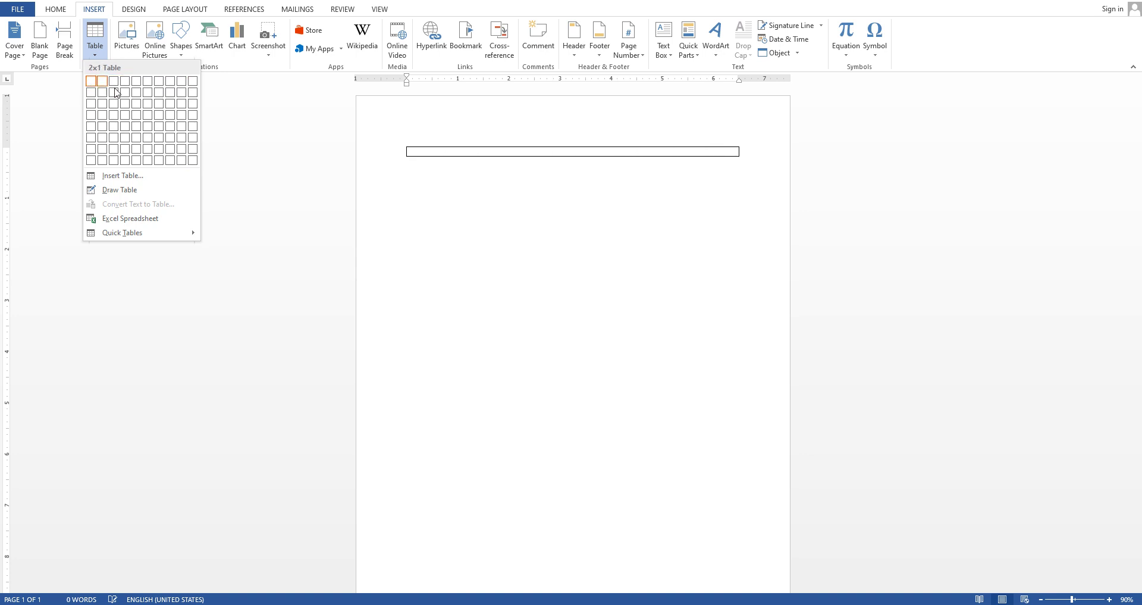
left_click(192, 160)
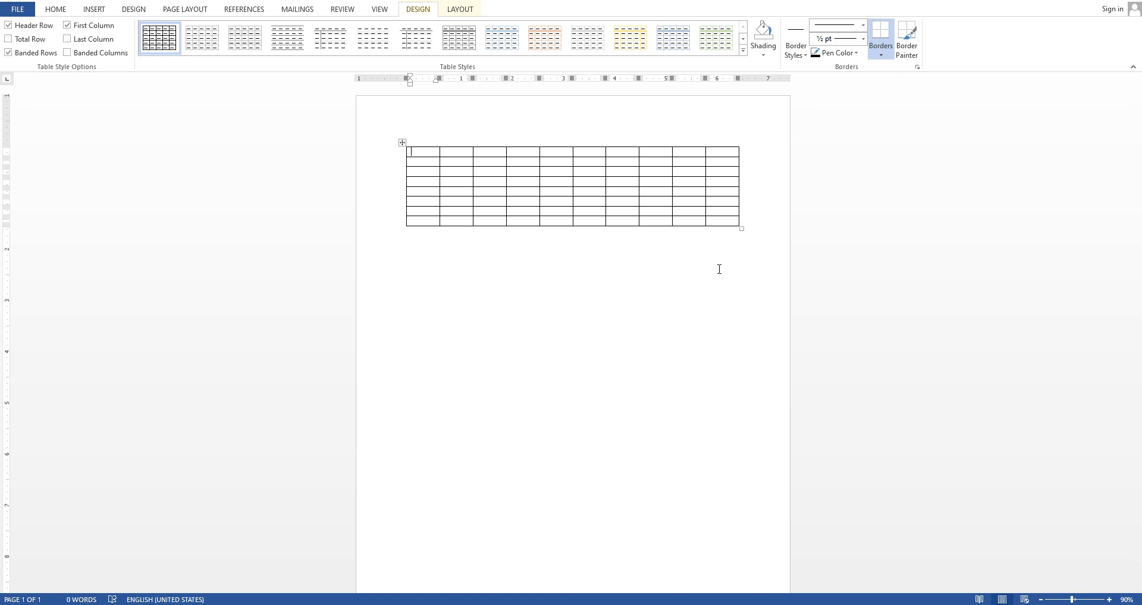
key("ctrl+z")
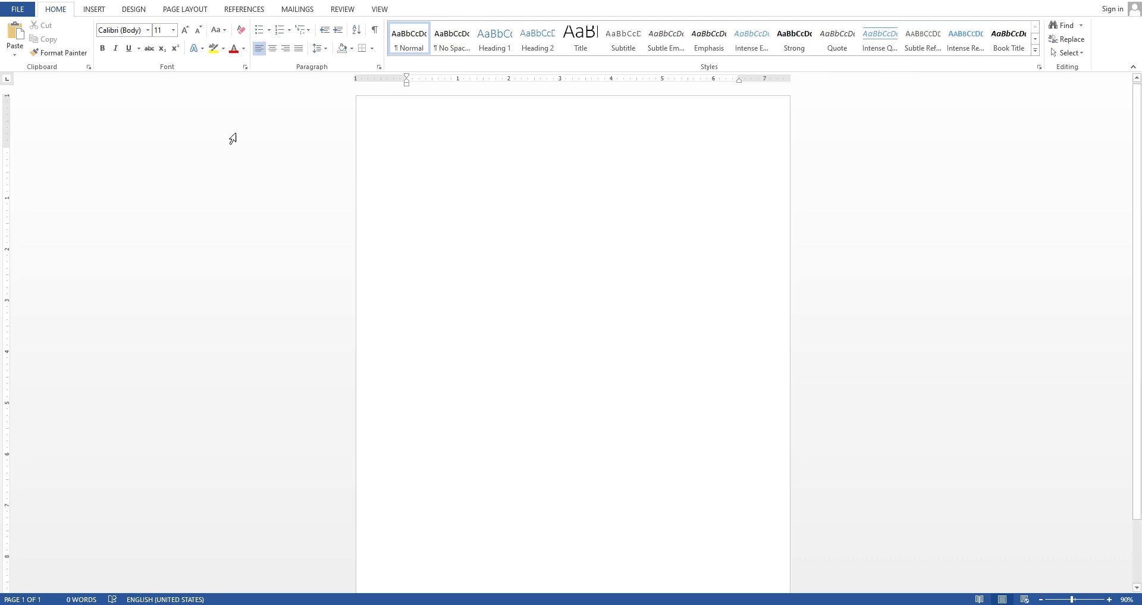
- Insert a table with 12 columns and 10 rows by specifying its dimensions, and undo the insertion
left_click(94, 13)
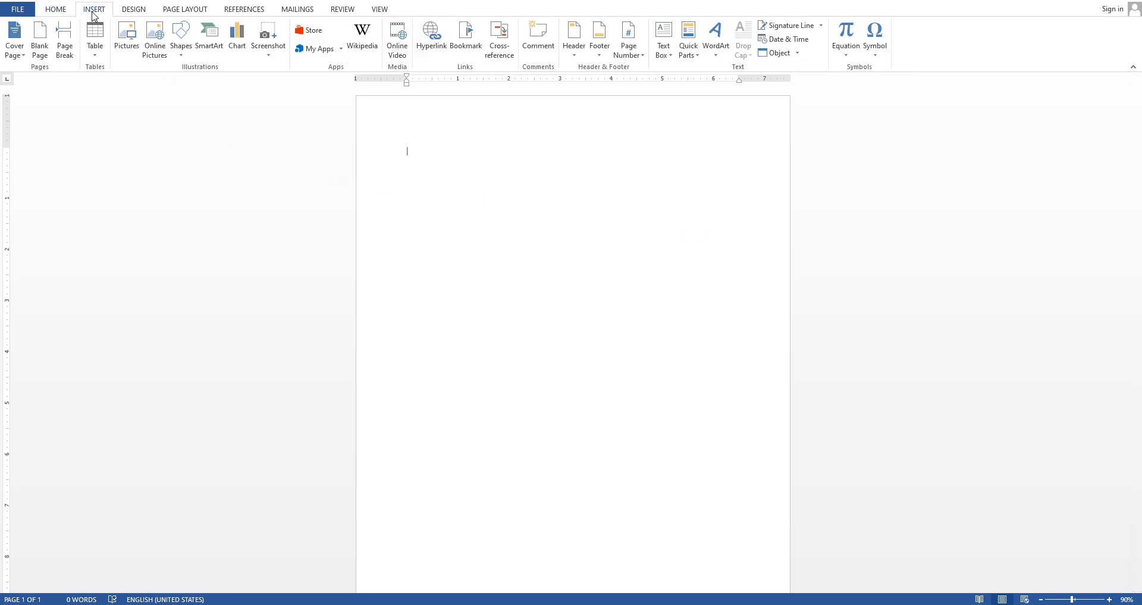
left_click(96, 52)
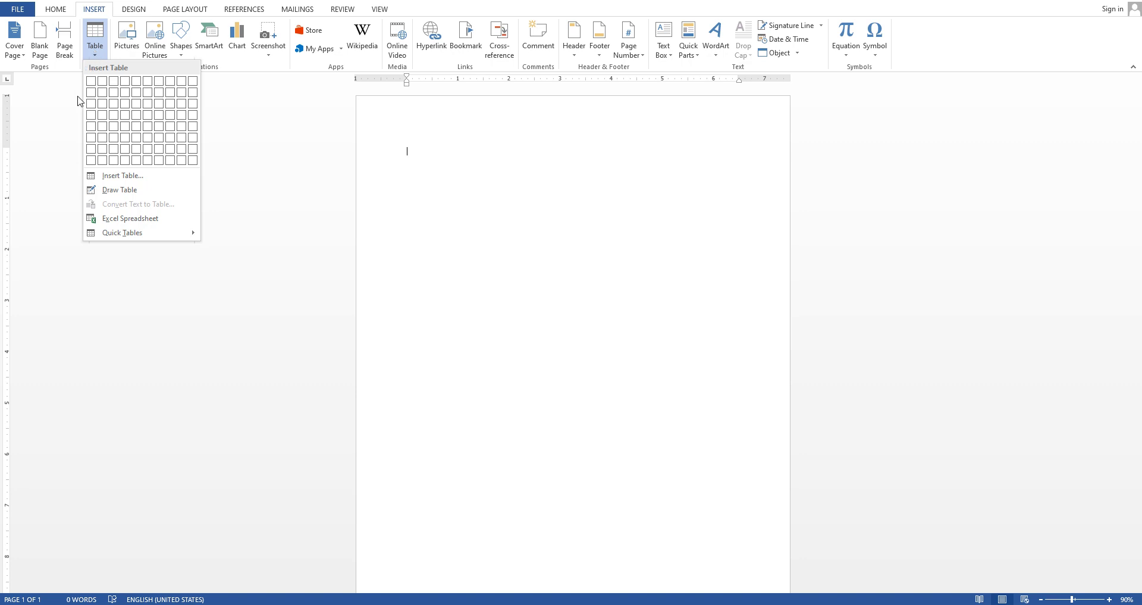
left_click(123, 178)
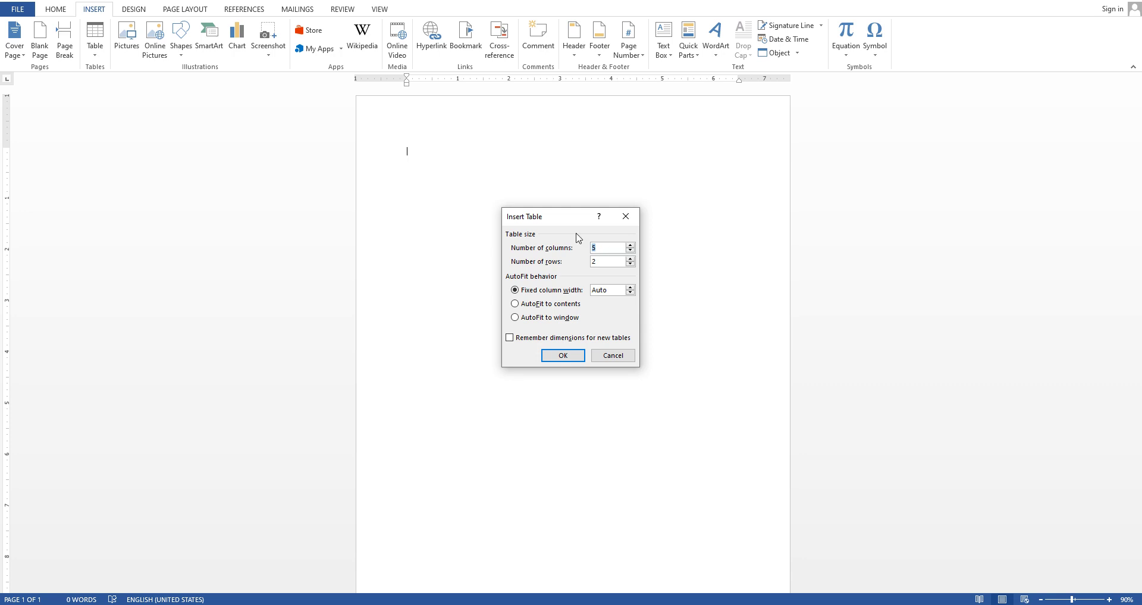
type("12")
key("Tab")
type("10")
left_click(569, 357)
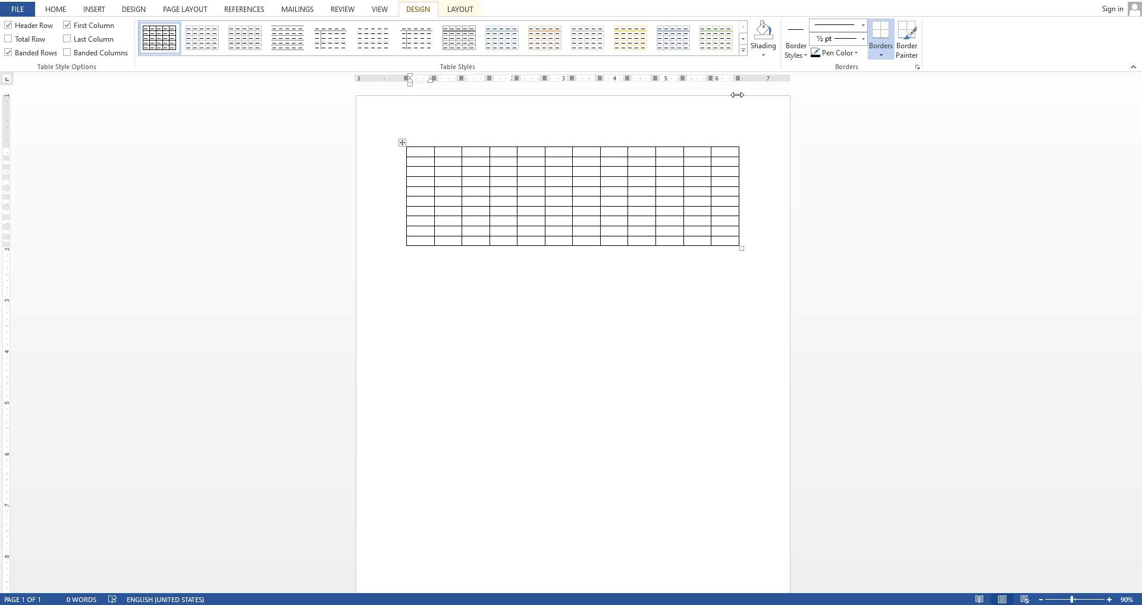
left_click_drag(742, 248, 742, 250)
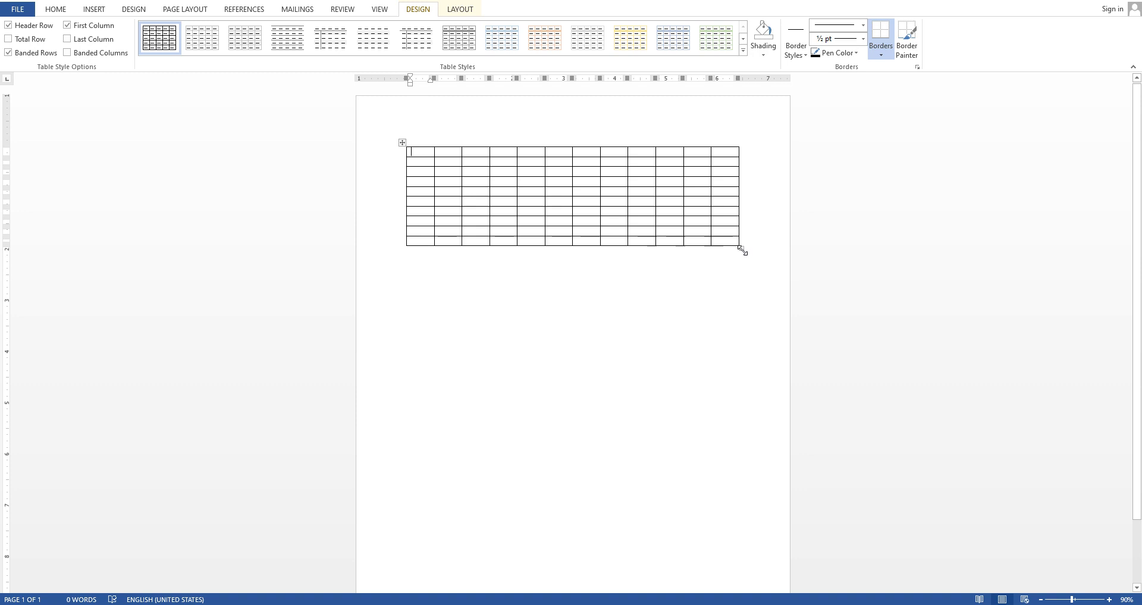
key("ctrl+z")
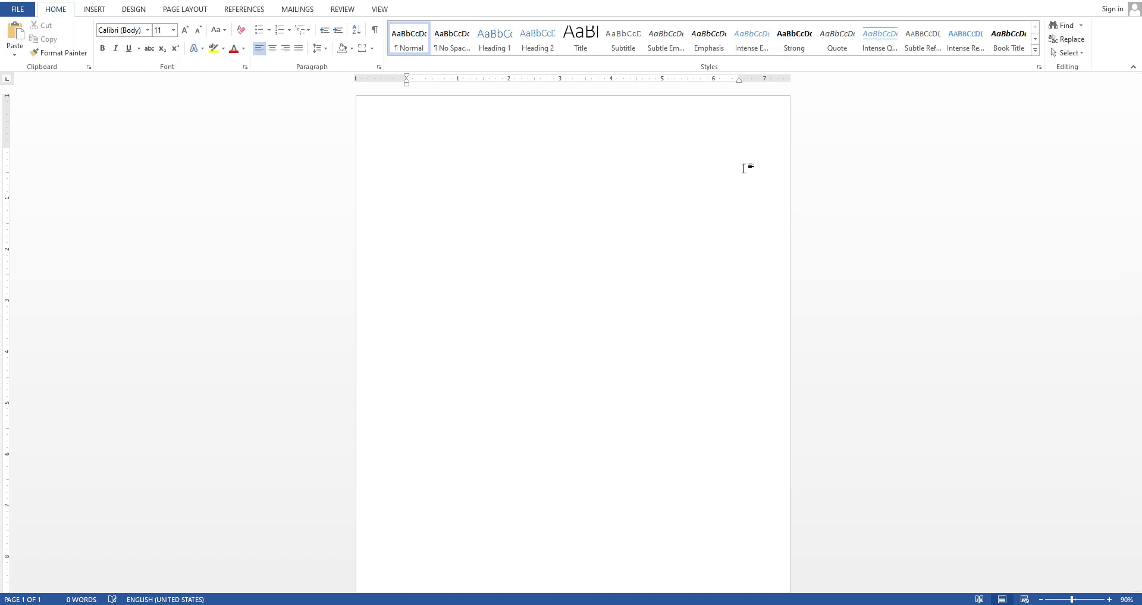
- Insert a table with 5 columns and 2 rows using a fixed column width of about 1 inch, and undo the insertion
left_click(95, 41)
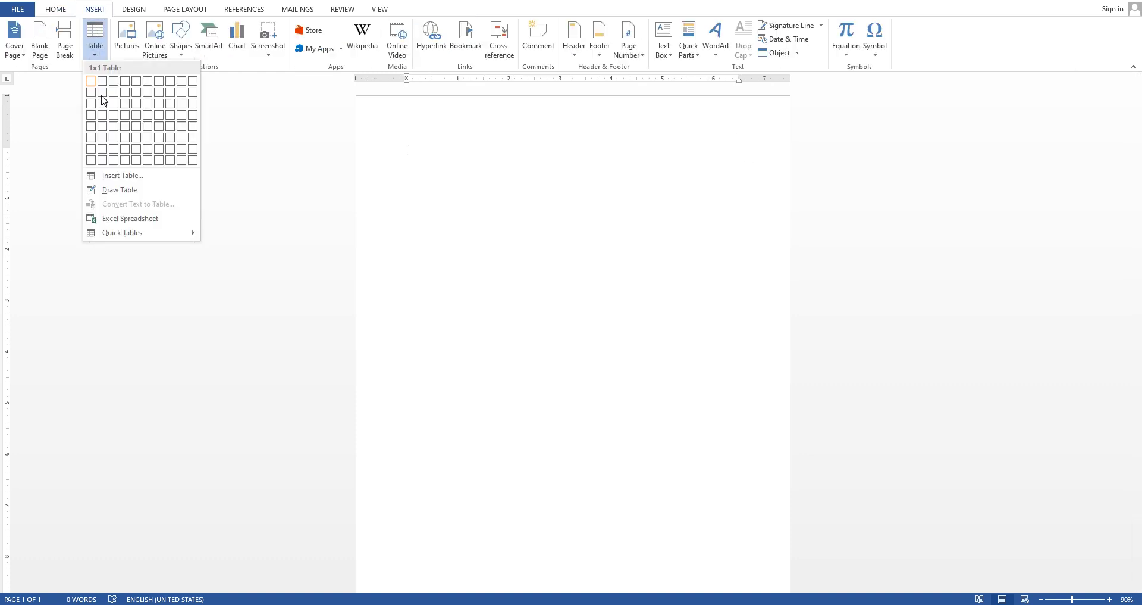
left_click(114, 189)
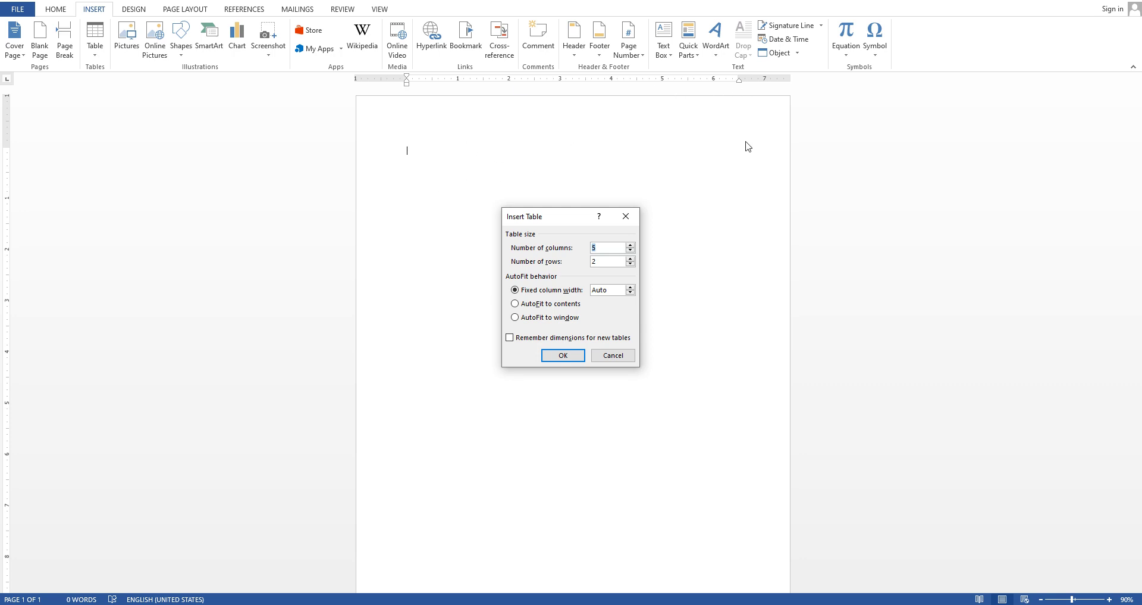
left_click(630, 287)
left_click(605, 291)
left_click(563, 355)
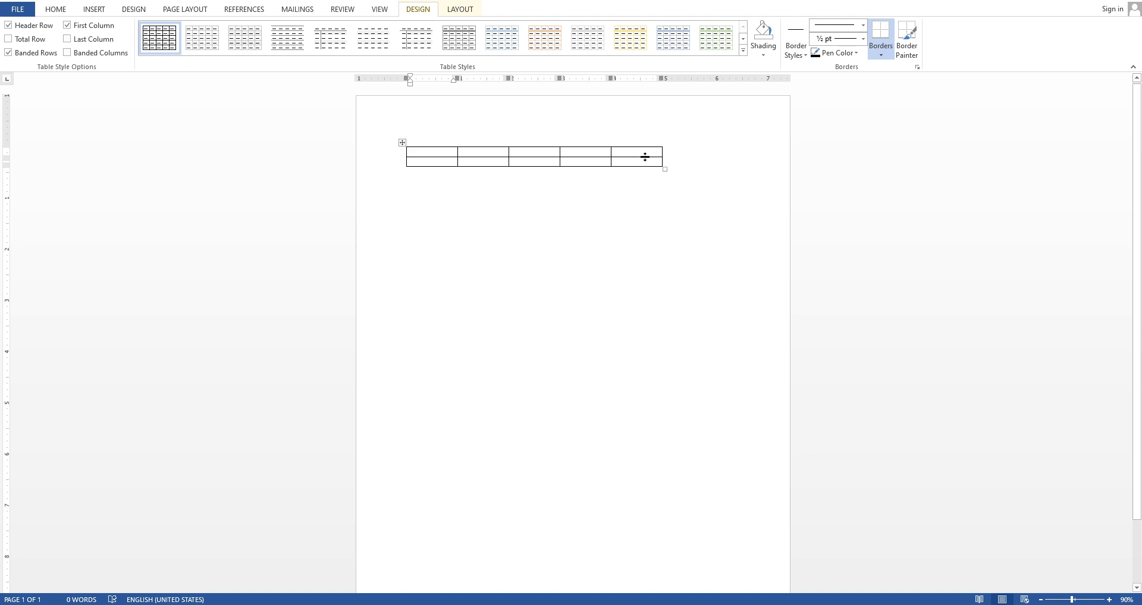
key("ctrl+z")
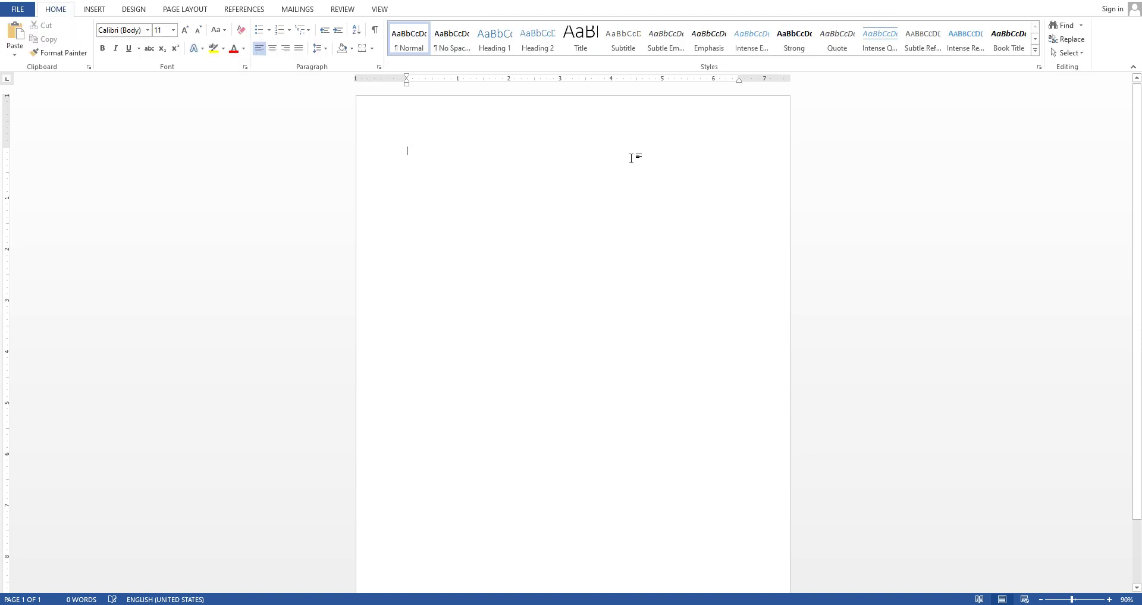
- Insert a table with 5 columns and 2 rows whose columns use AutoFit to contents
left_click(98, 10)
left_click(95, 46)
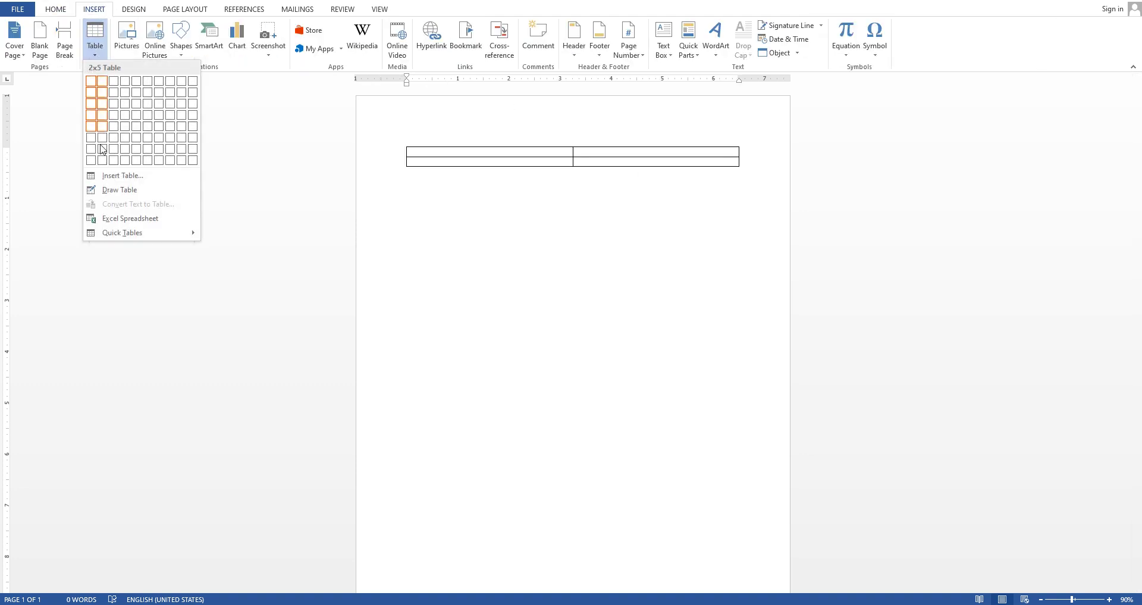
left_click(114, 175)
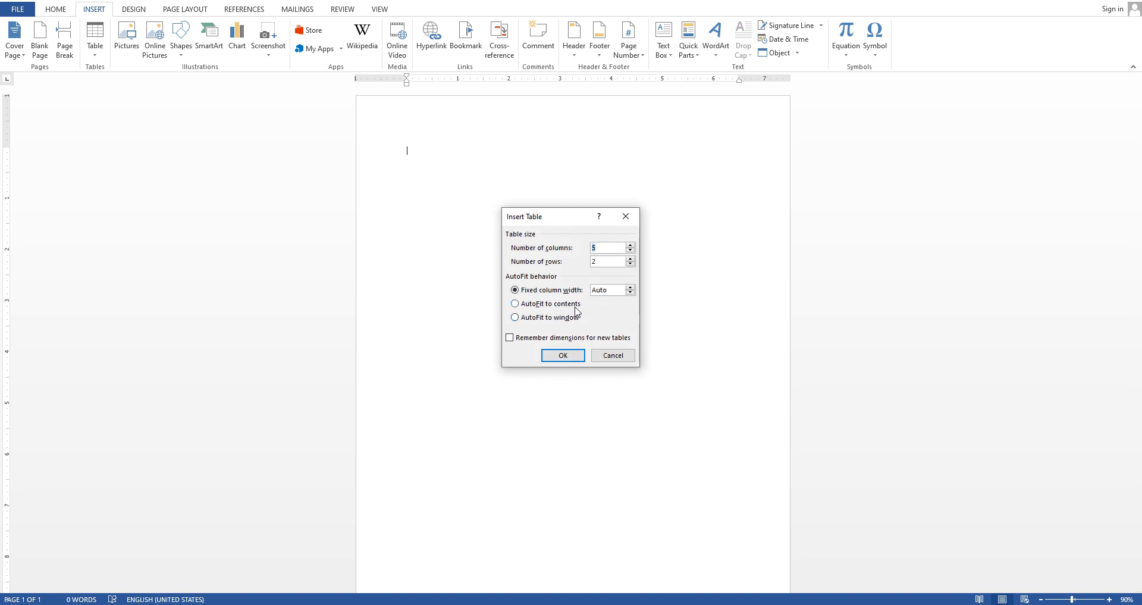
left_click(613, 250)
left_click(516, 304)
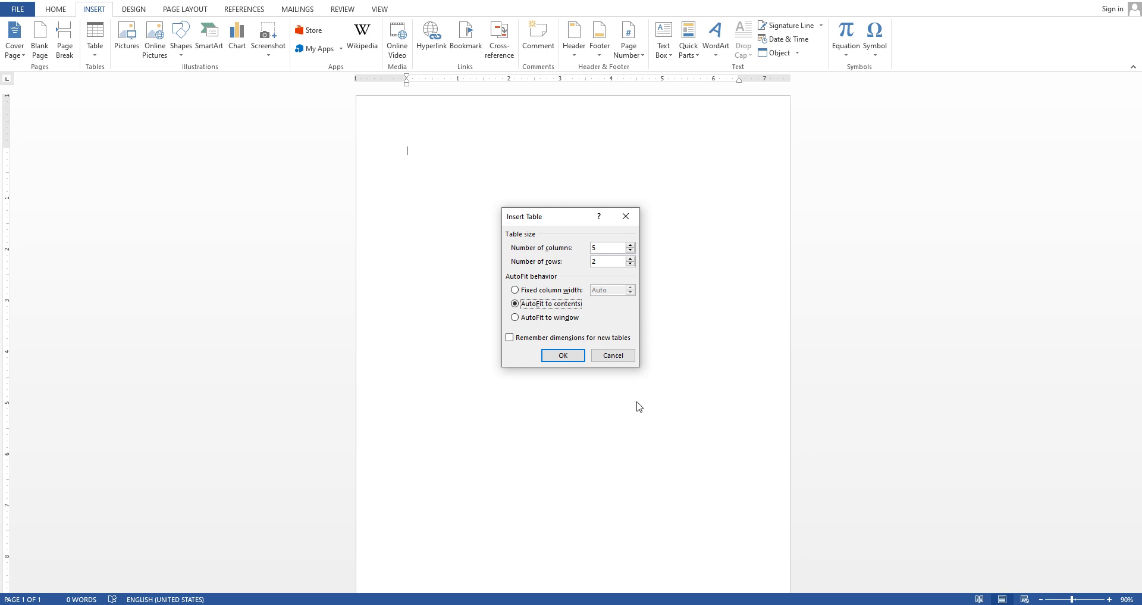
left_click(563, 355)
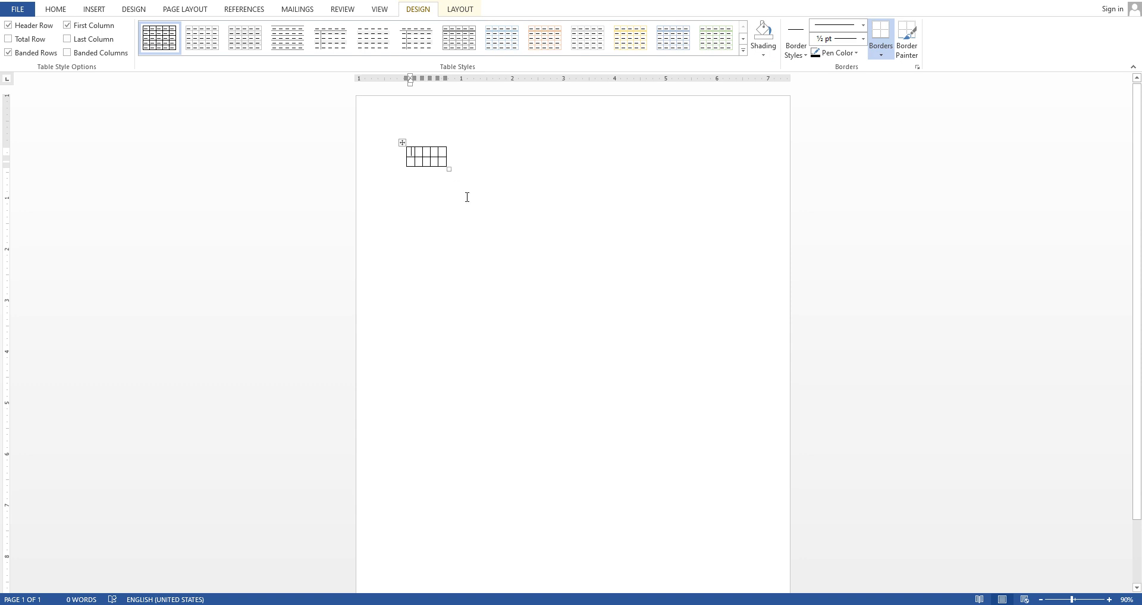
- Fill the first three cells of the top row with the sample text kjhkhjhhkjhjkjkhh, hjhkjhjkh and jhghghjghjkjhkhjkhjkhjkhjkh
type("kjhkhj")
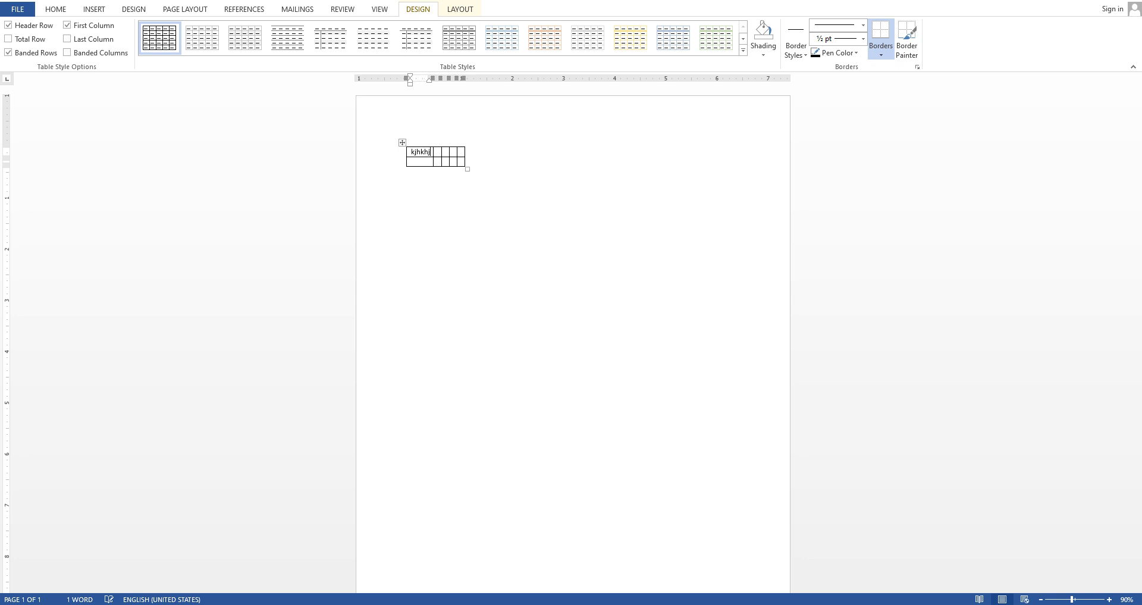
type("hhkjhjkjkhh")
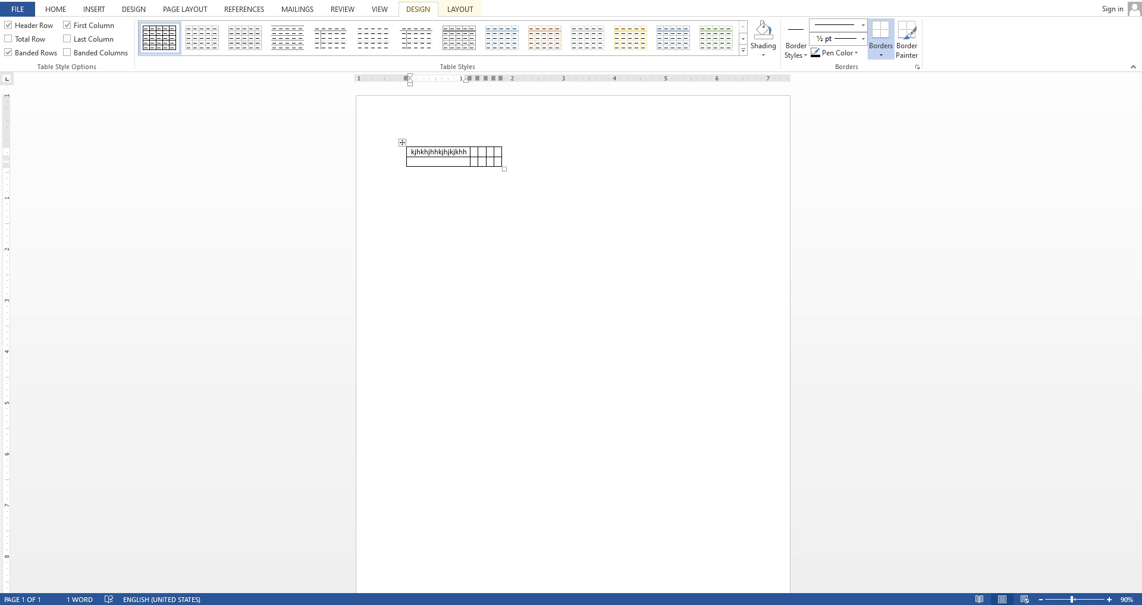
key("Tab")
type("hjhkjhjkh")
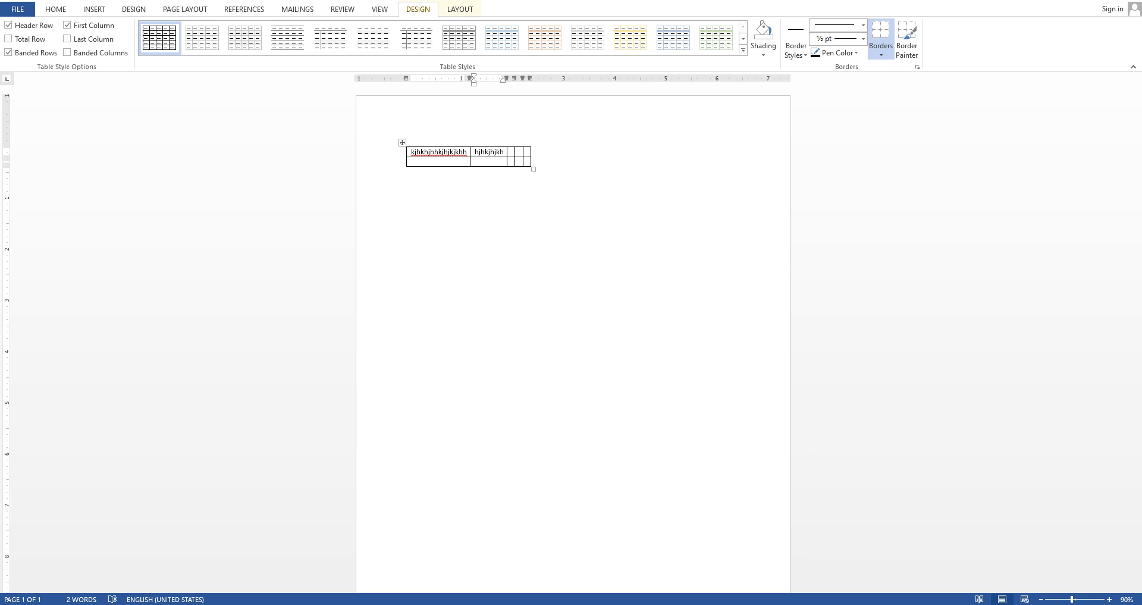
key("Tab")
type("jhghghjghj")
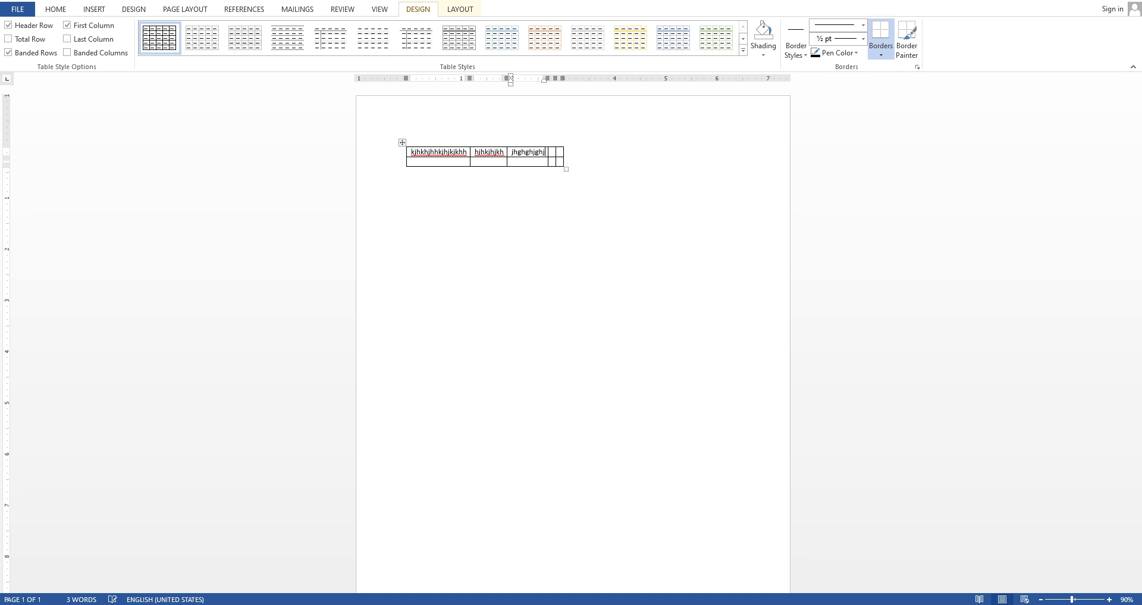
type("kjhkhjkhjkhjkhjkh")
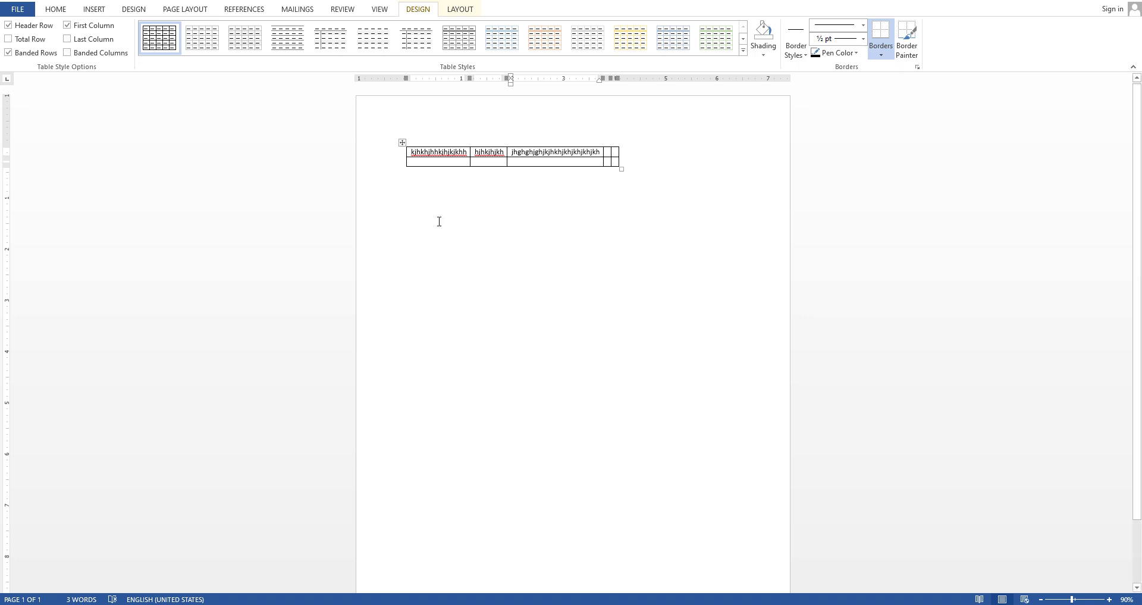
- Undo the sample text entries and the insertion of the AutoFit to contents table
key("ctrl+z")
key("ctrl+z")
key("ctrl+z")
key("ctrl+z")
key("ctrl+z")
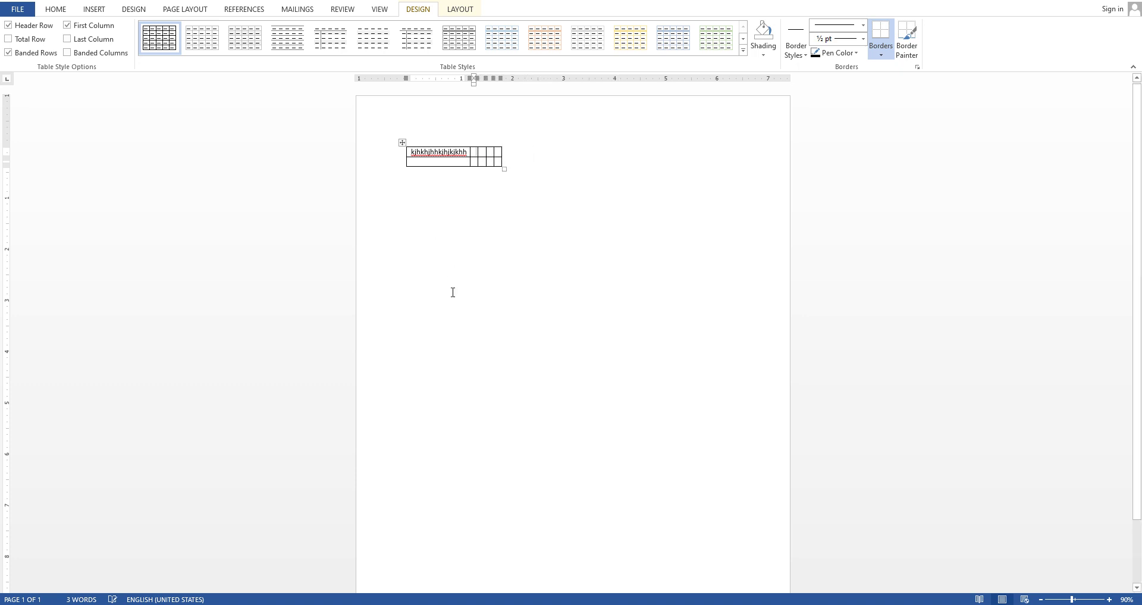
- Insert a table with 5 columns and 2 rows using AutoFit to window, and undo the insertion
left_click(94, 9)
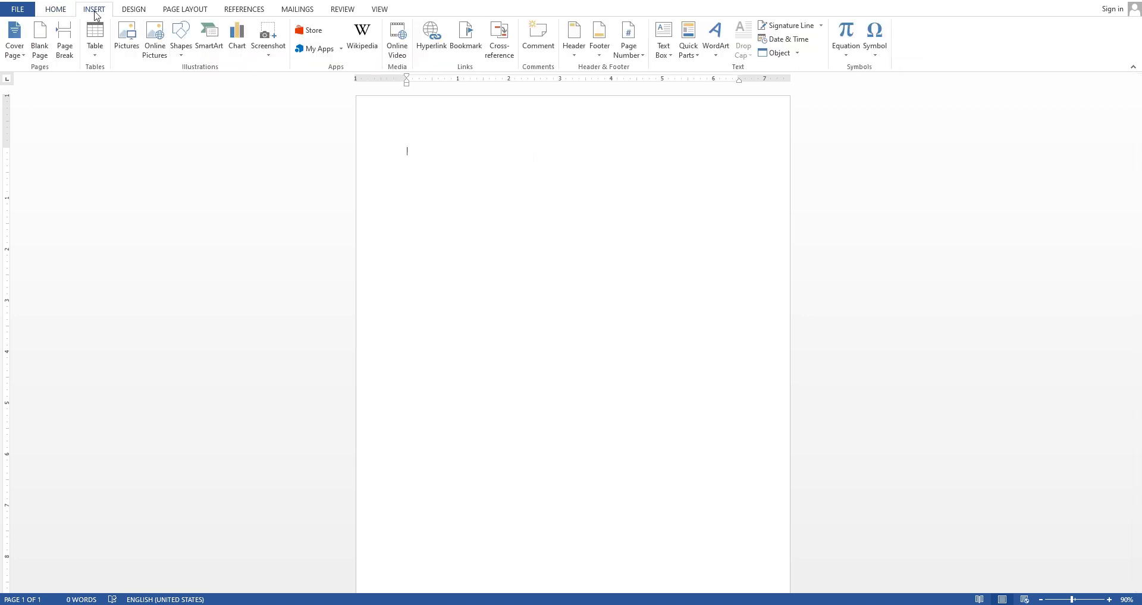
left_click(96, 41)
left_click(118, 171)
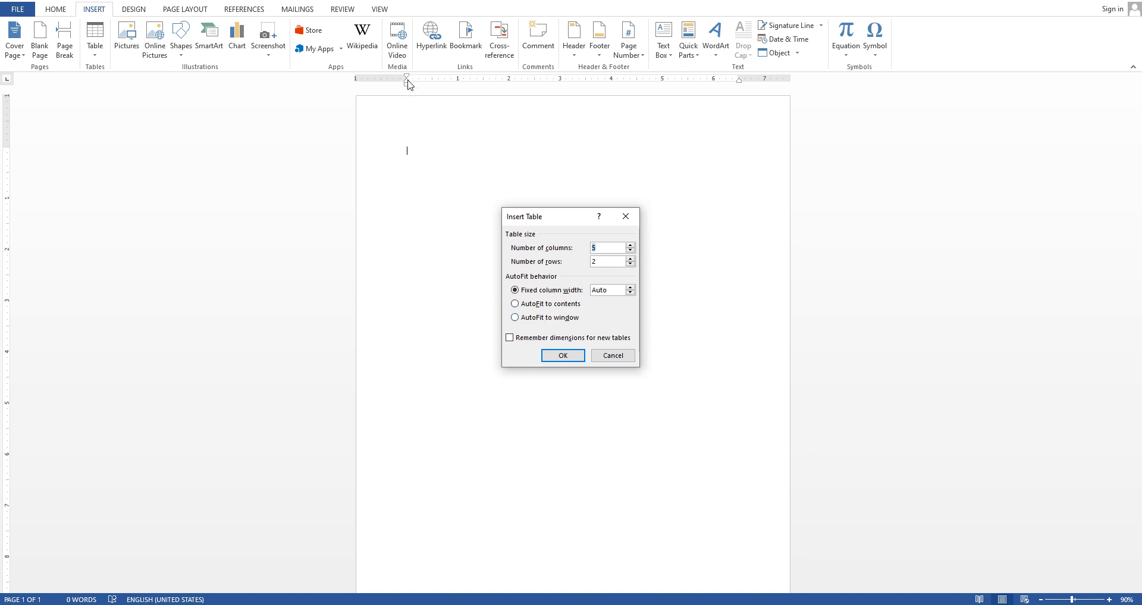
left_click(554, 319)
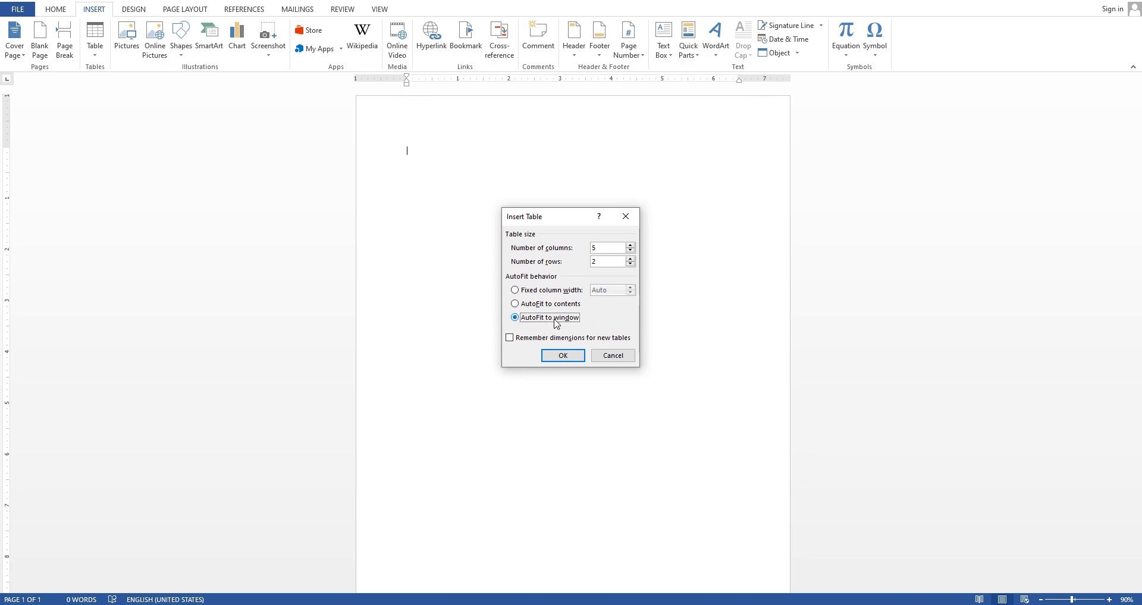
left_click(563, 355)
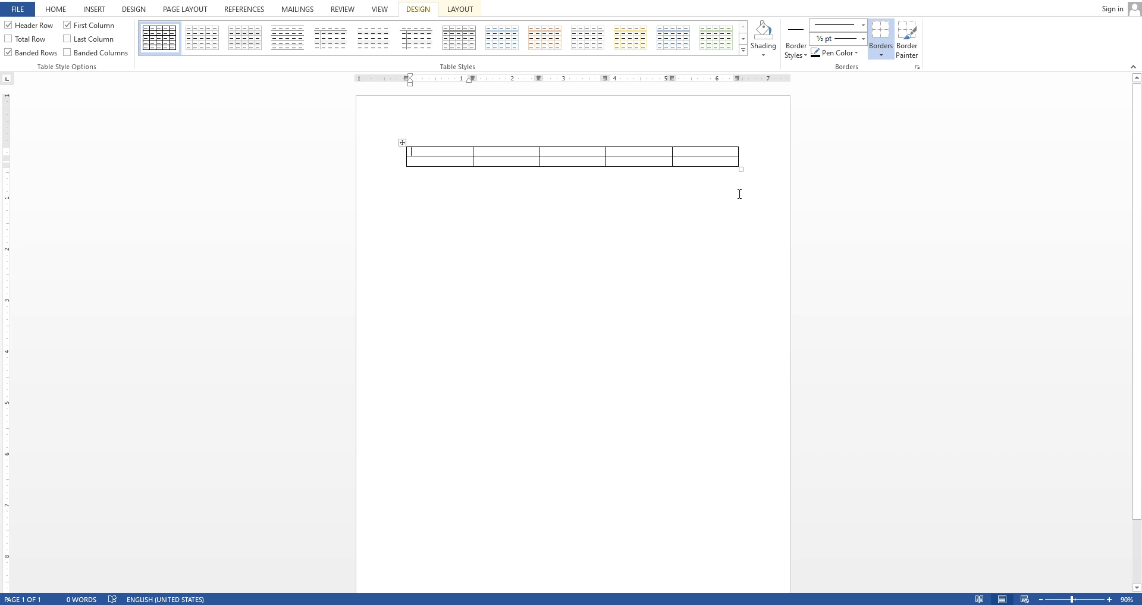
key("ctrl+z")
left_click(94, 9)
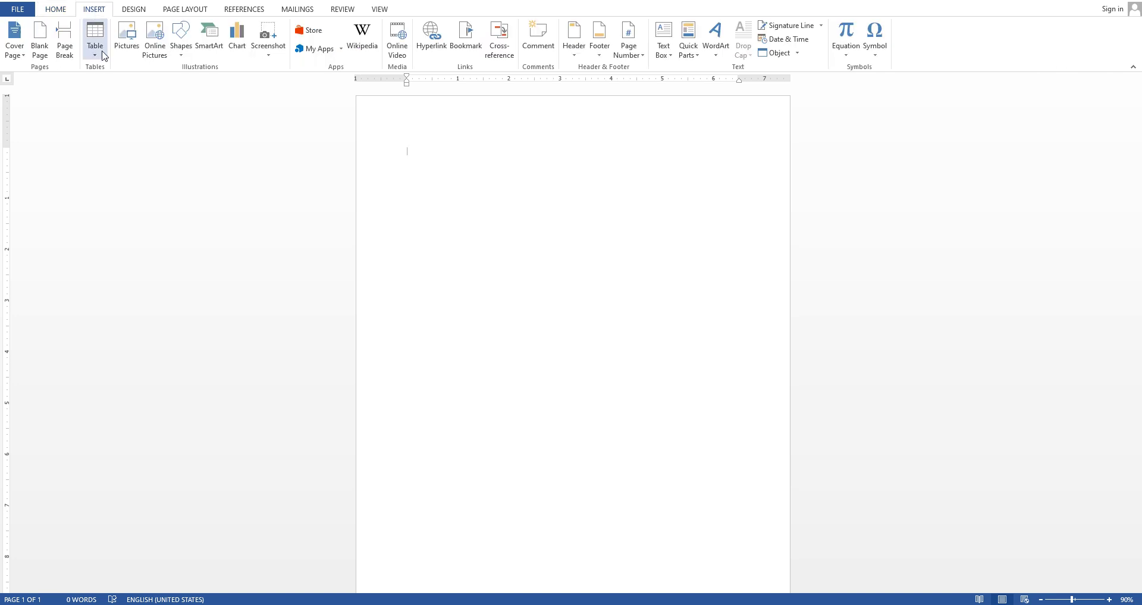
left_click(100, 56)
left_click(117, 176)
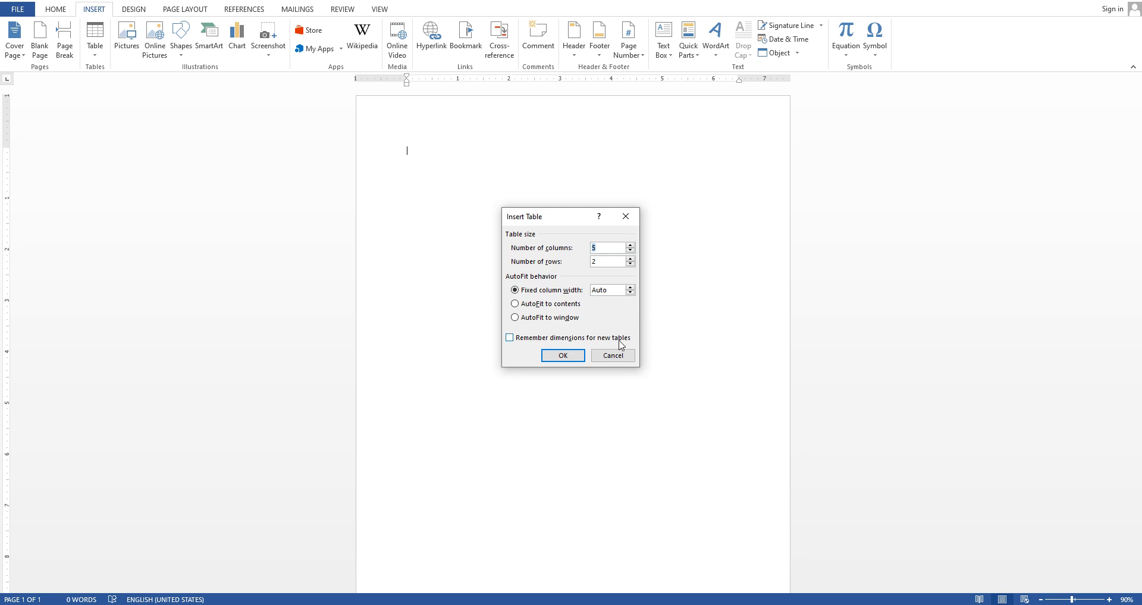
left_click(632, 289)
left_click(632, 288)
left_click(509, 337)
left_click(620, 355)
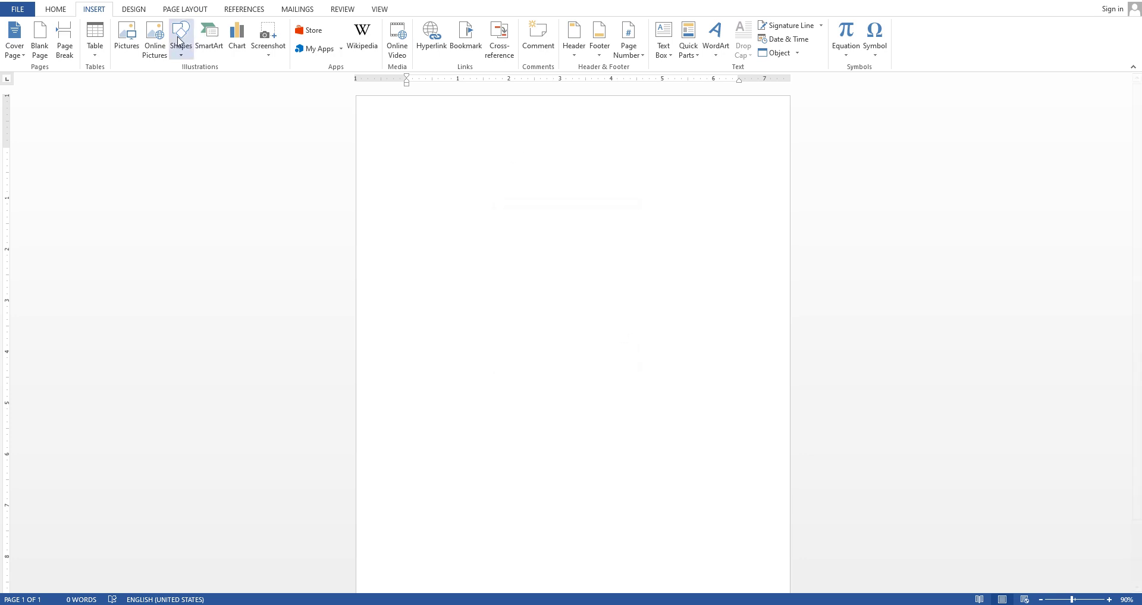
- Draw a table outline about 6.01" wide and 3.09" high, and divide it with a vertical line about 1.06" from its left edge
left_click(101, 51)
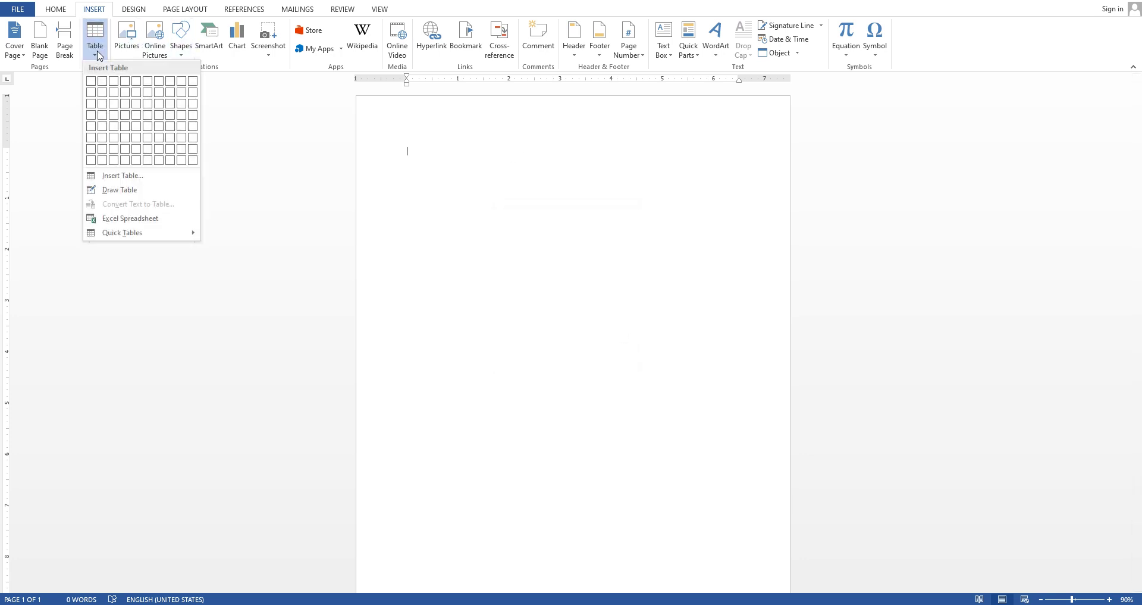
left_click(113, 192)
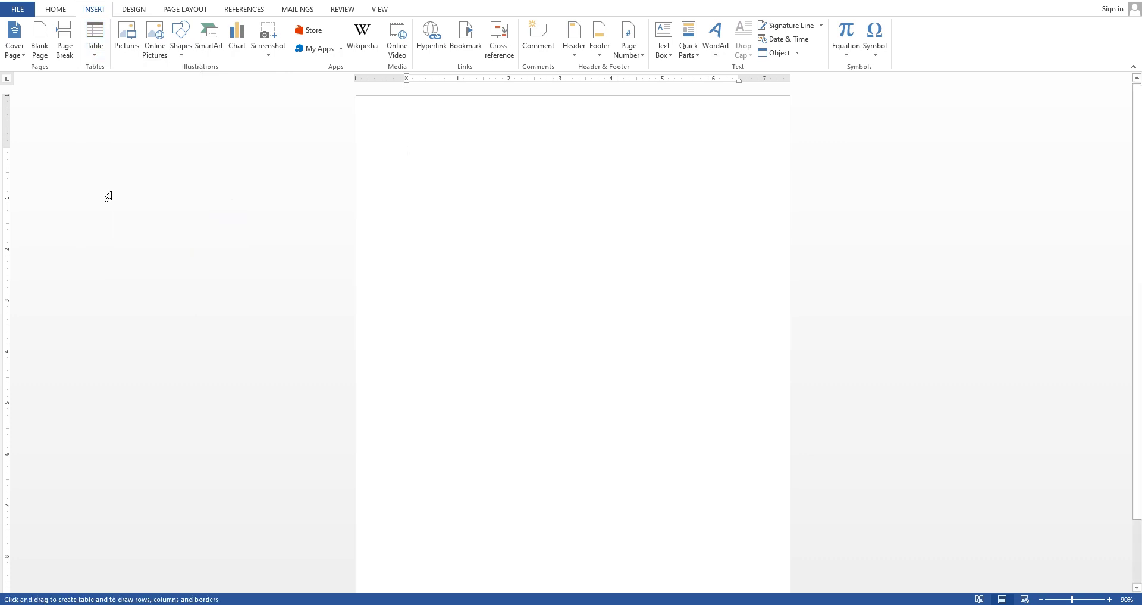
mouse_move(405, 139)
left_mouse_down()
mouse_move(574, 273)
mouse_move(713, 306)
left_mouse_up()
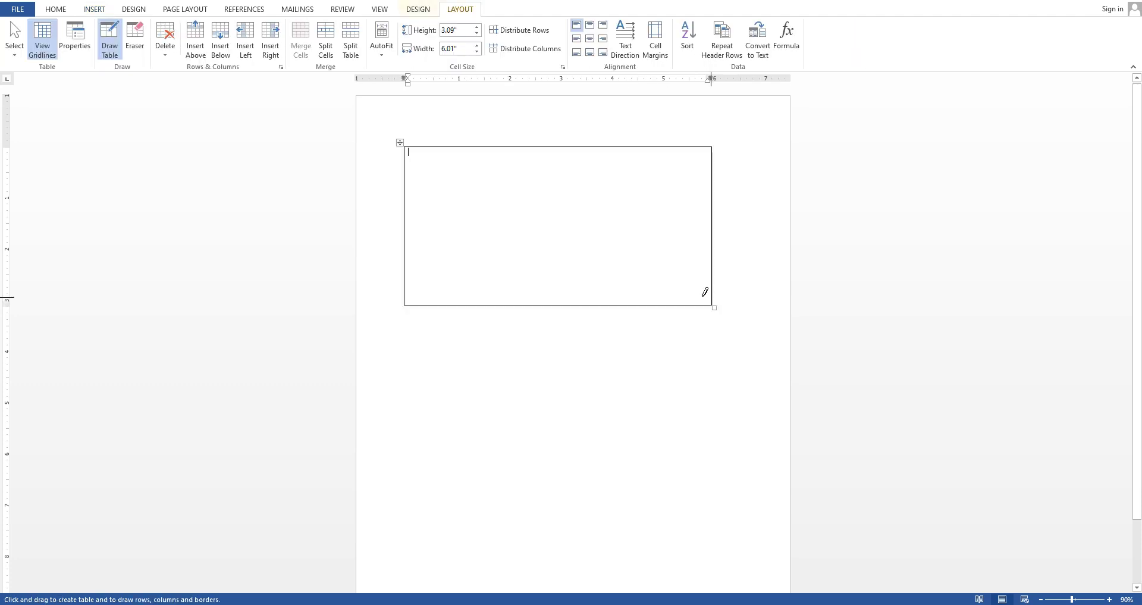
left_click_drag(460, 147, 466, 261)
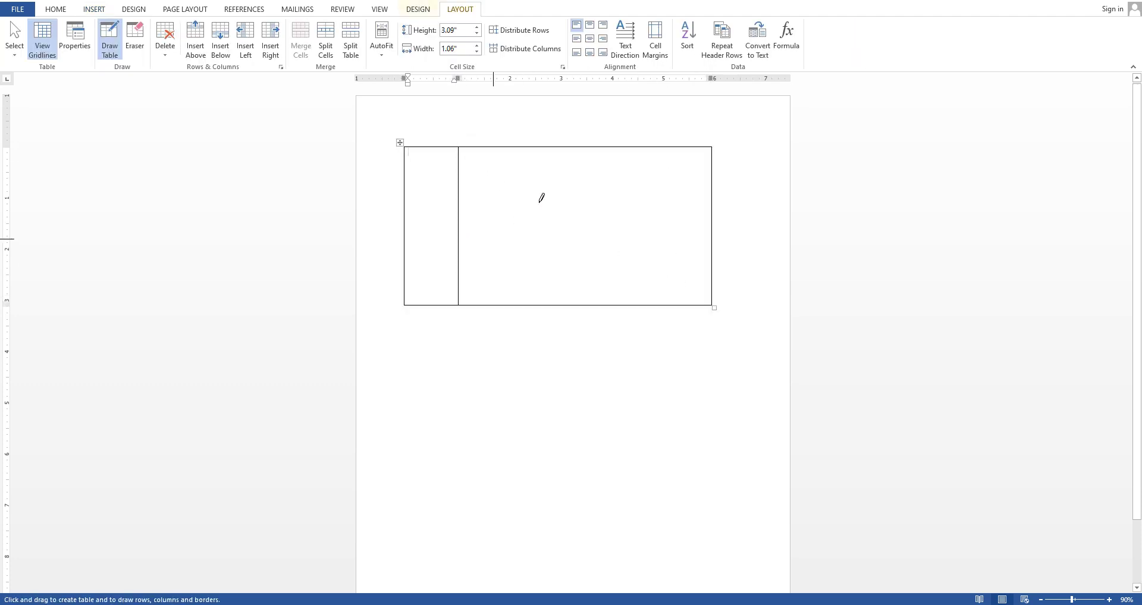
- Divide the drawn table's wide column with four more full-height vertical lines
left_click_drag(523, 145, 530, 265)
left_click_drag(582, 148, 584, 280)
left_click_drag(608, 147, 607, 280)
left_click_drag(668, 147, 666, 293)
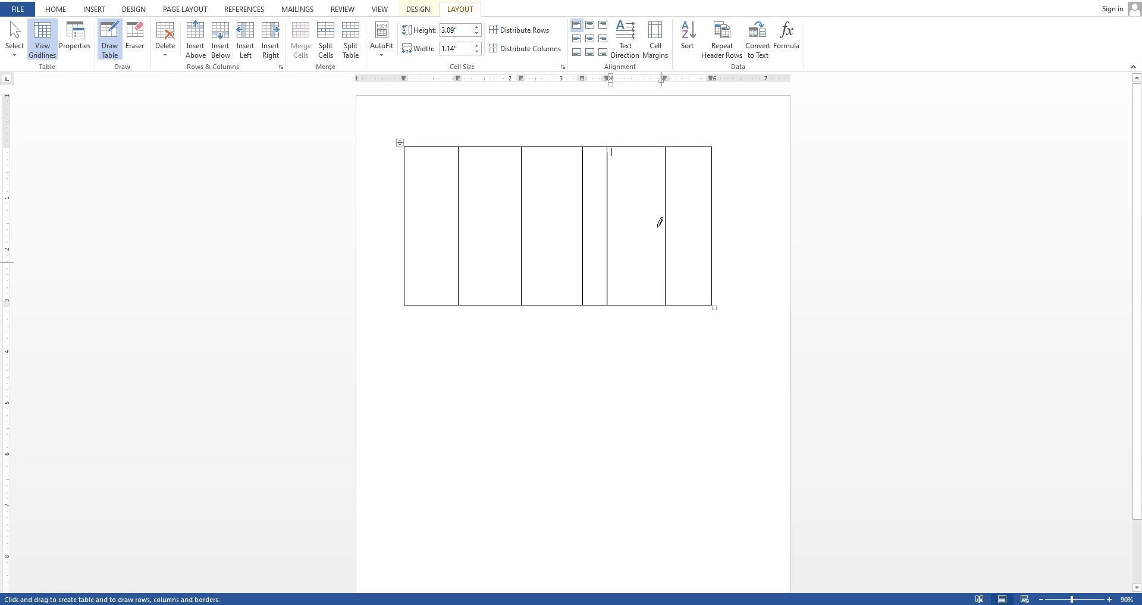
- Draw three horizontal lines across the full table width to split it into four rows, and leave drawing mode
left_click_drag(409, 172, 700, 177)
left_click_drag(410, 230, 707, 234)
mouse_move(418, 269)
left_mouse_down()
mouse_move(524, 254)
mouse_move(688, 270)
left_mouse_up()
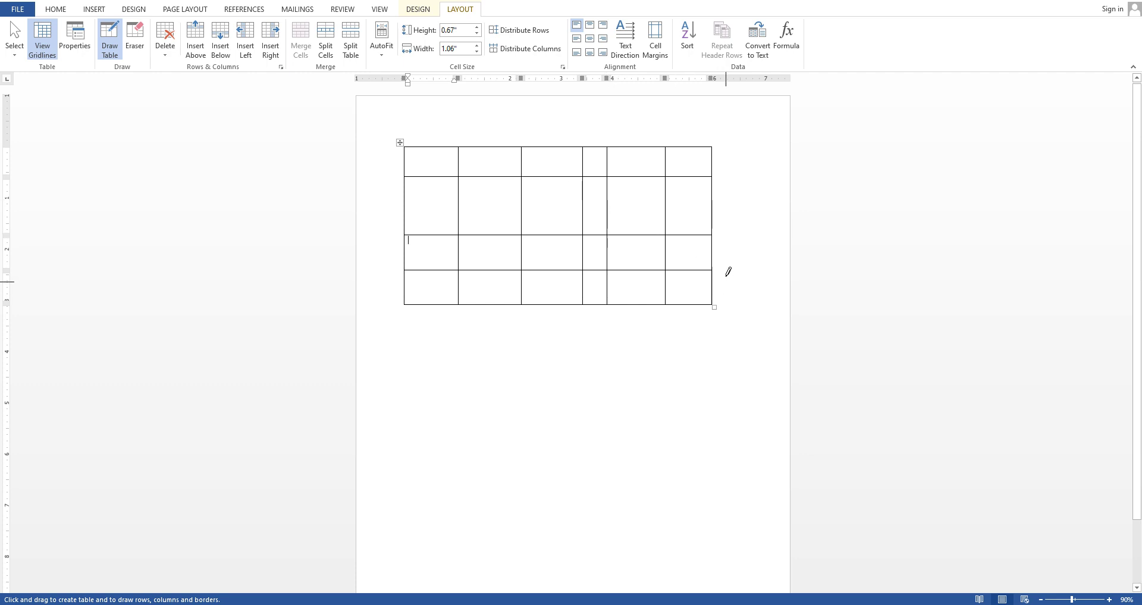
left_click(693, 196)
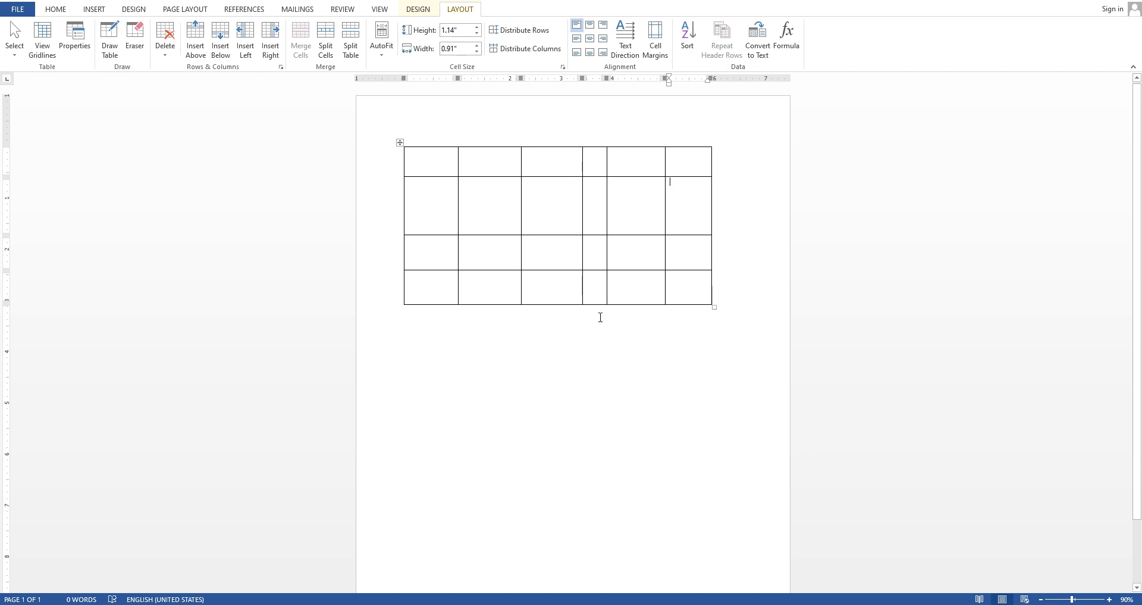
- Undo all the drawn row and column lines and the table outline, back to the blank page
key("ctrl+z")
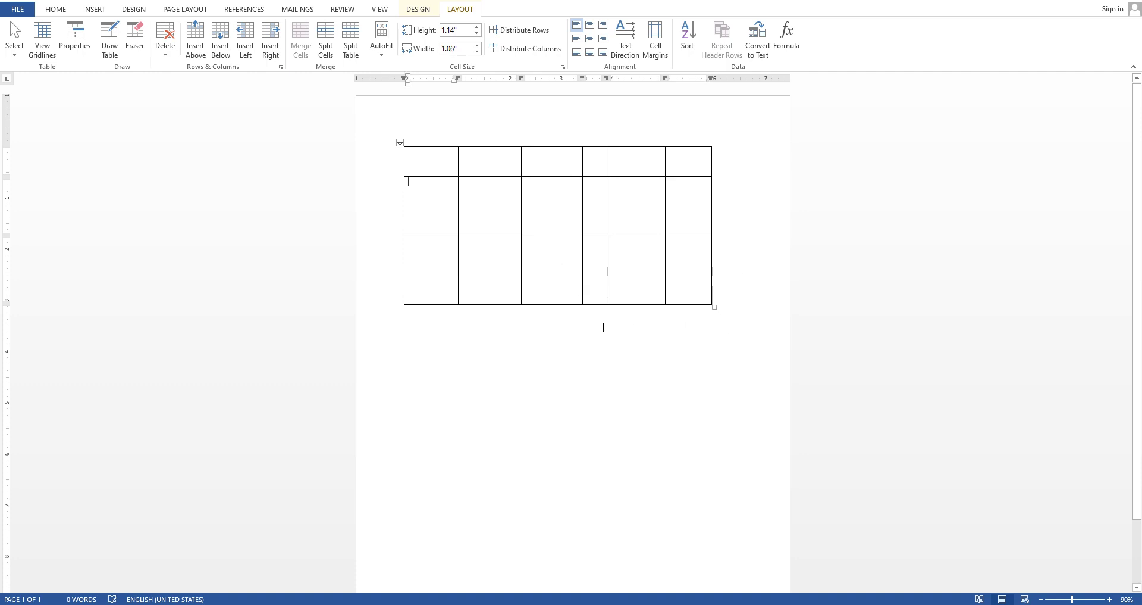
key("ctrl+z")
key("ctrl+z")
key("ctrl+z")
key("ctrl+z")
key("ctrl+z")
key("ctrl+z")
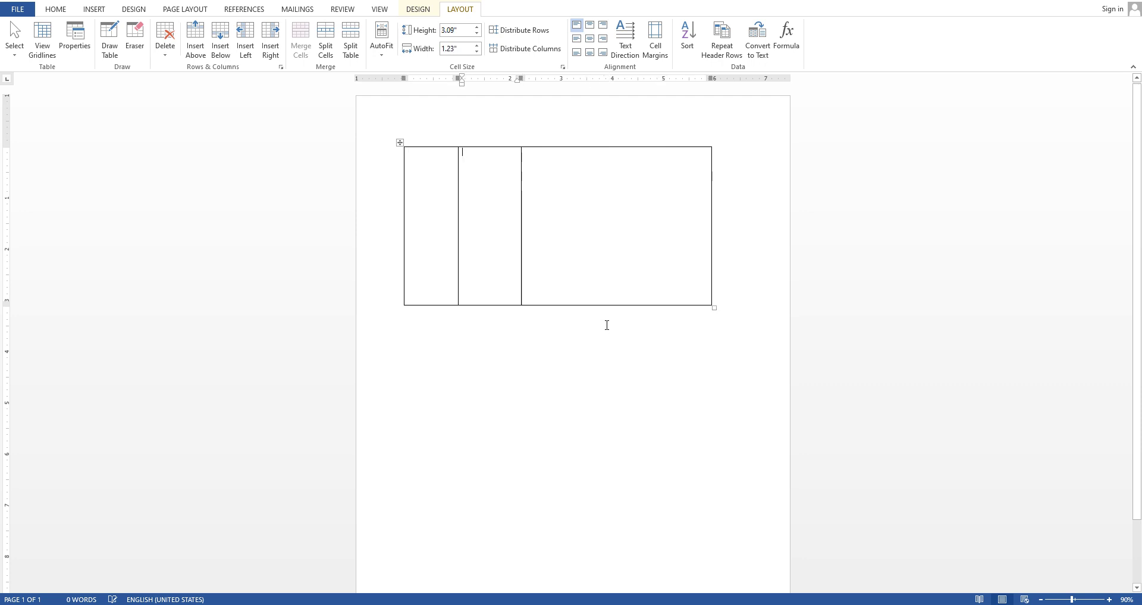
key("ctrl+z")
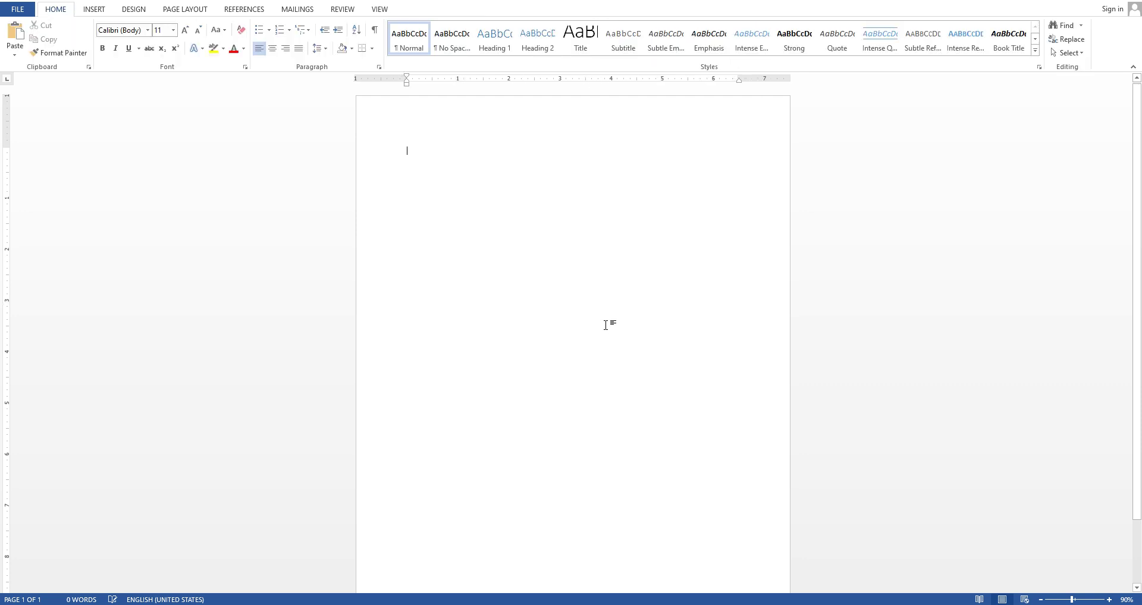
left_click(95, 10)
left_click(95, 39)
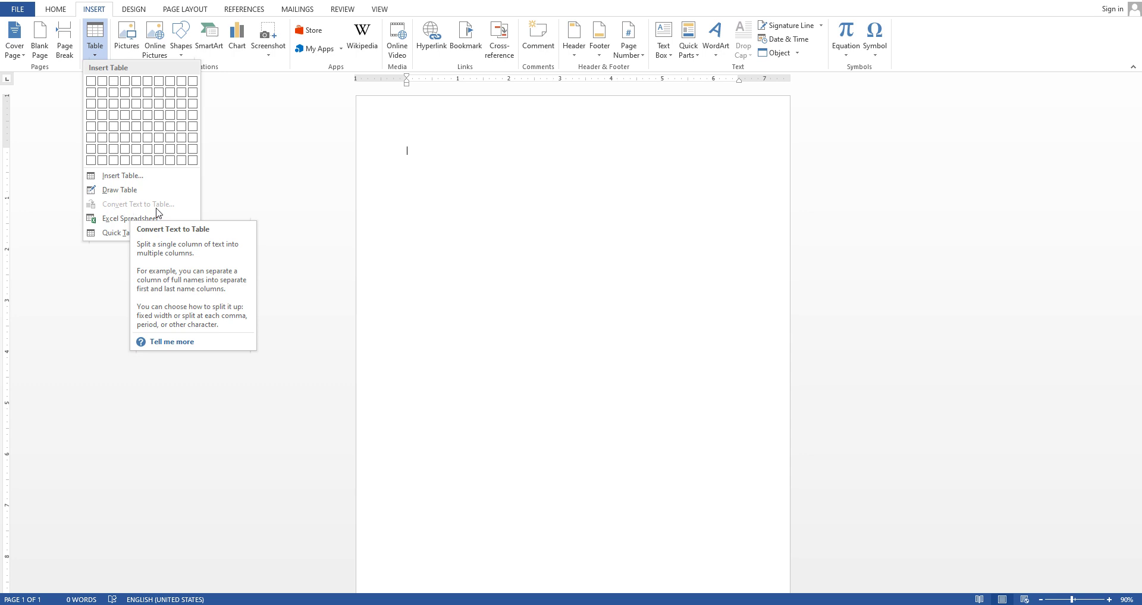
left_click(459, 161)
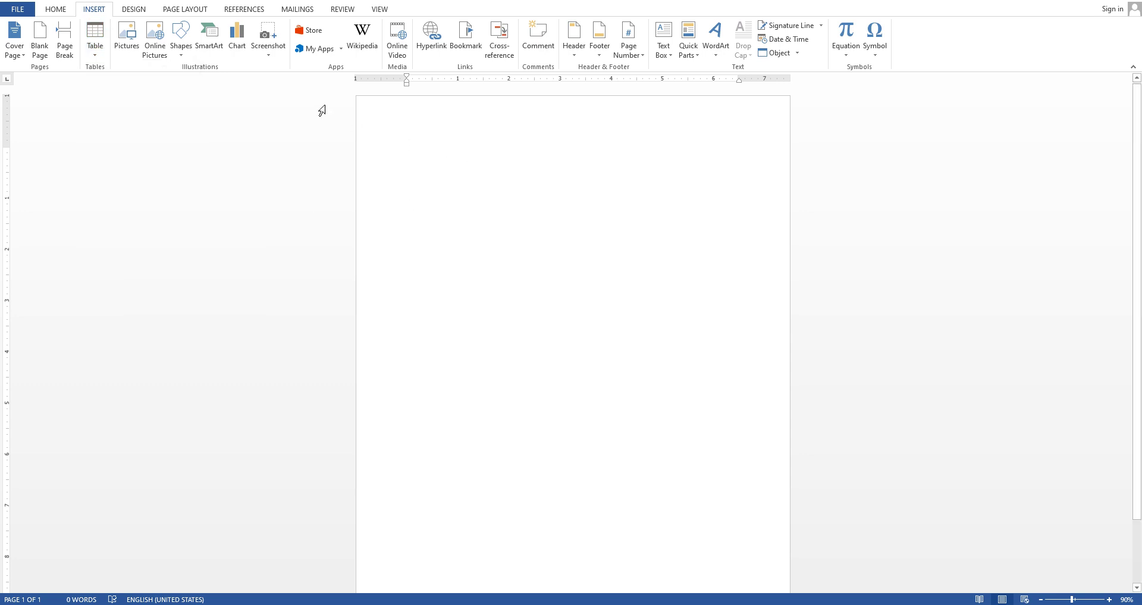
- Enter four sample first names in the document, each on its own line
type("Ram")
key("Return")
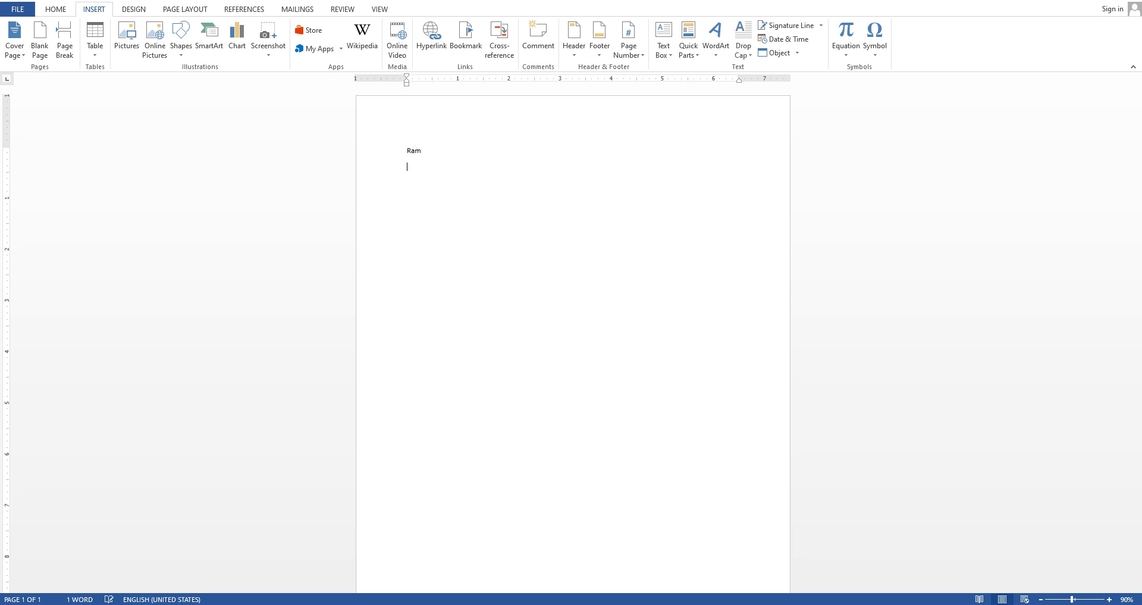
type("mohan")
key("Return")
type("sohan")
key("Return")
type("gaurav")
key("Return")
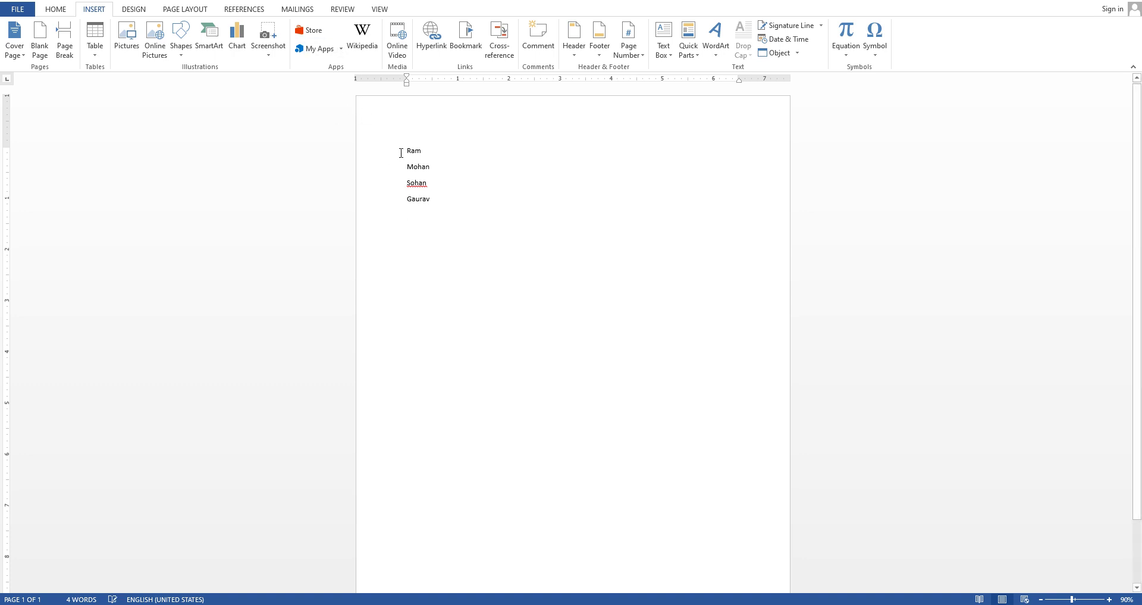
- Convert the four lines of names into a one-column table, separating text at paragraphs with automatic fixed column width
left_click_drag(406, 150, 434, 205)
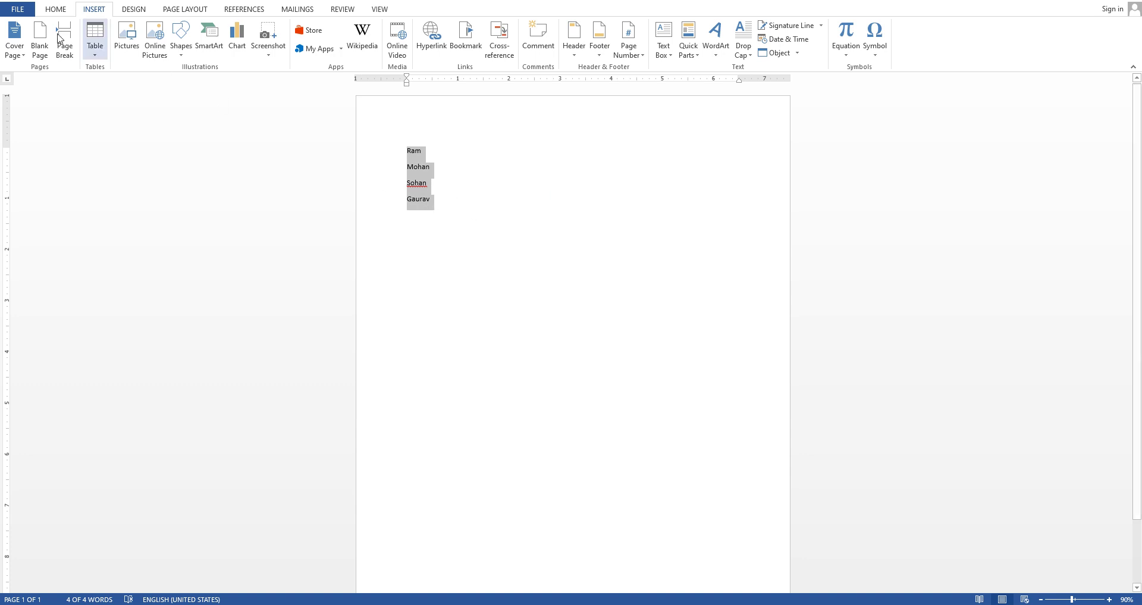
left_click(97, 52)
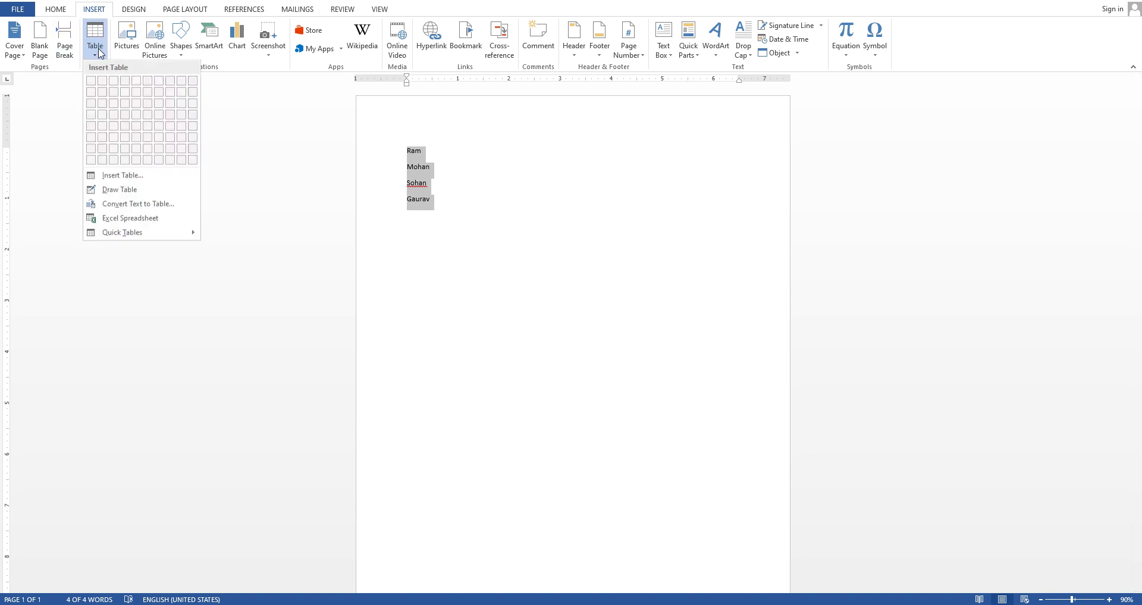
left_click(121, 204)
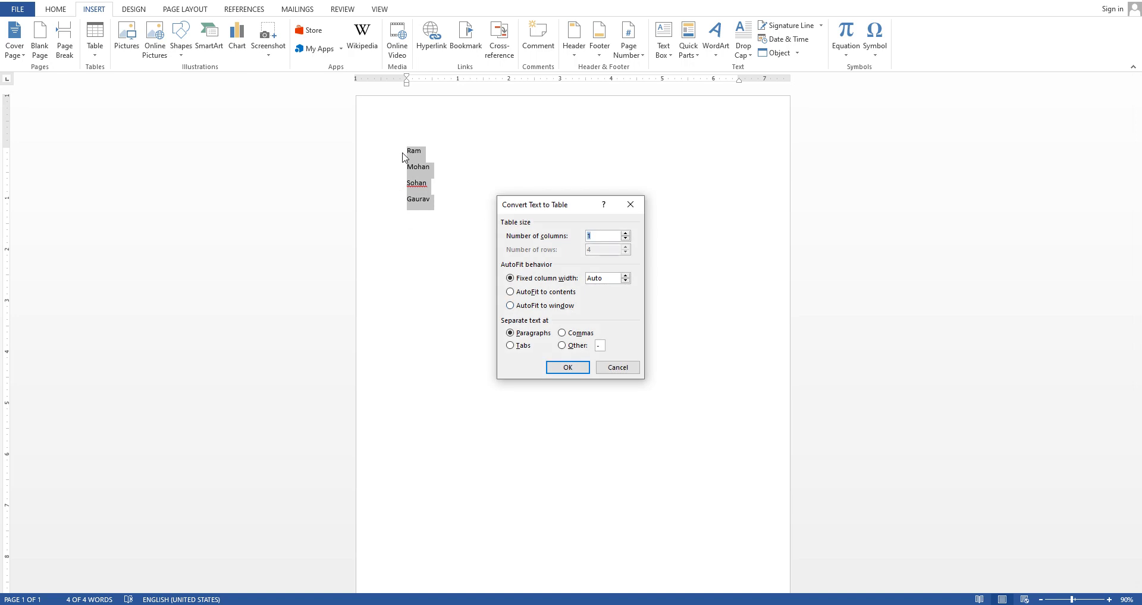
left_click(568, 367)
left_click(621, 297)
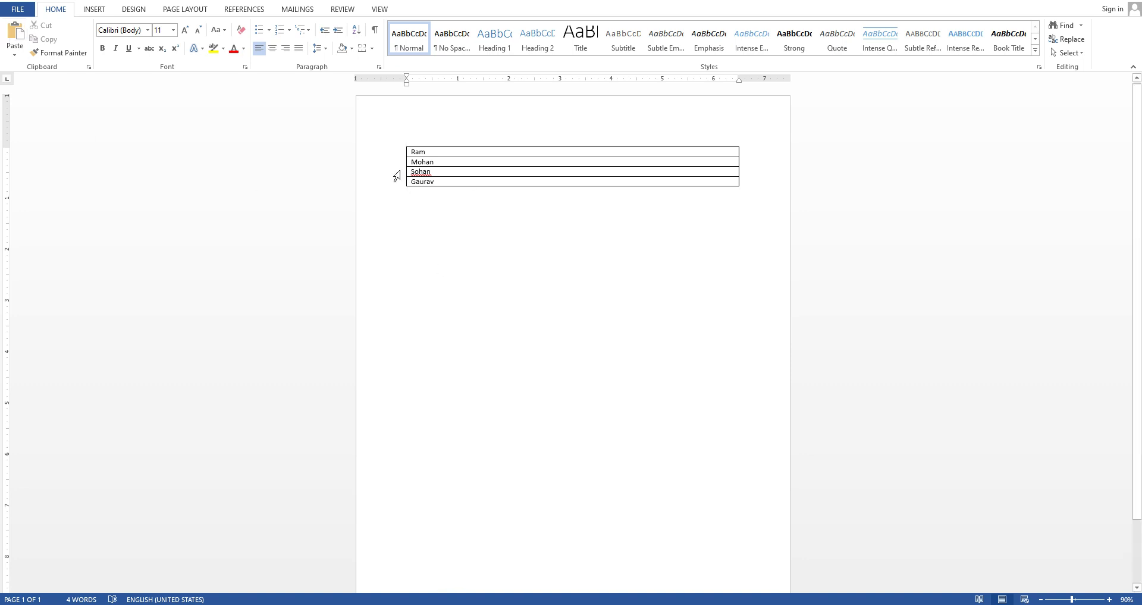
- Undo the text-to-table conversion and the entry of the four names
key("ctrl+z")
key("ctrl+z")
key("ctrl+z")
key("ctrl+z")
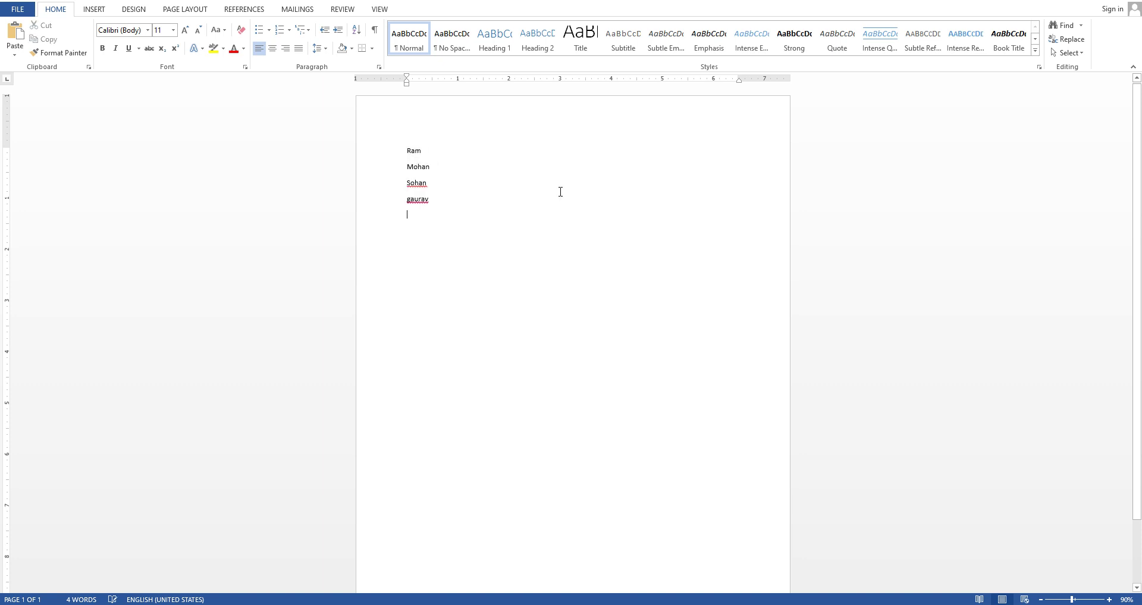
key("ctrl+z")
key("ctrl+z")
key("ctrl+z")
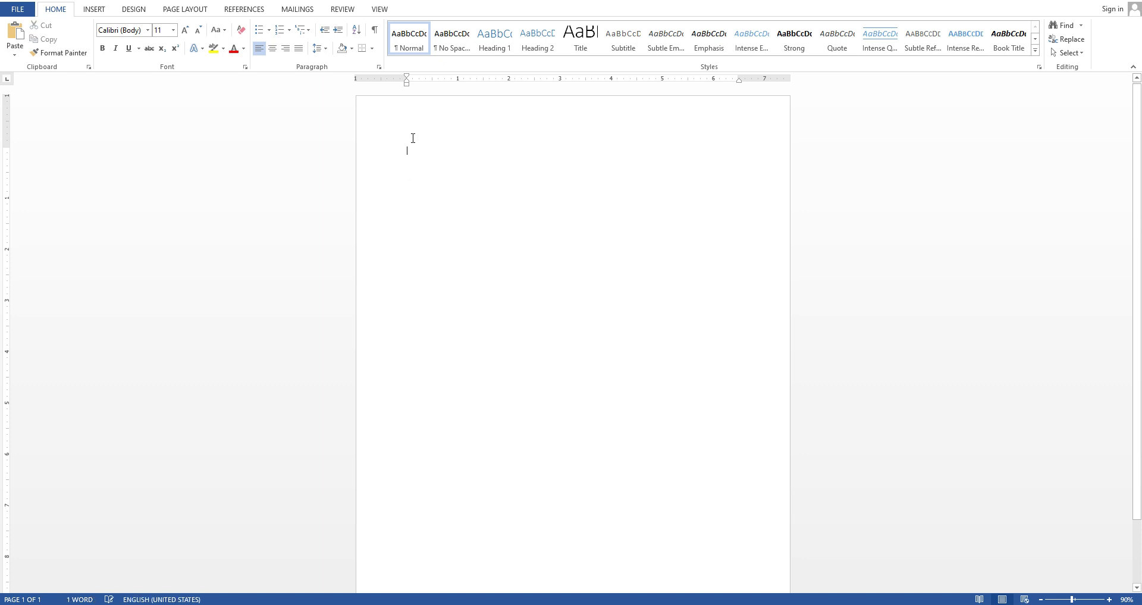
- Insert an embedded Excel spreadsheet at the start of the blank page
left_click(94, 8)
left_click(95, 47)
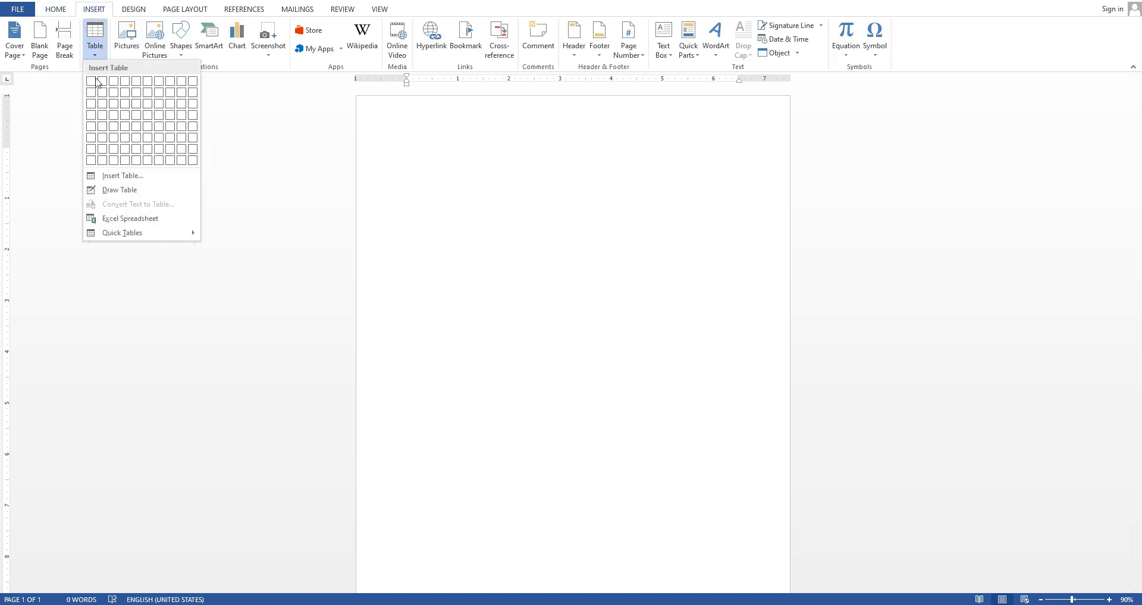
left_click(117, 220)
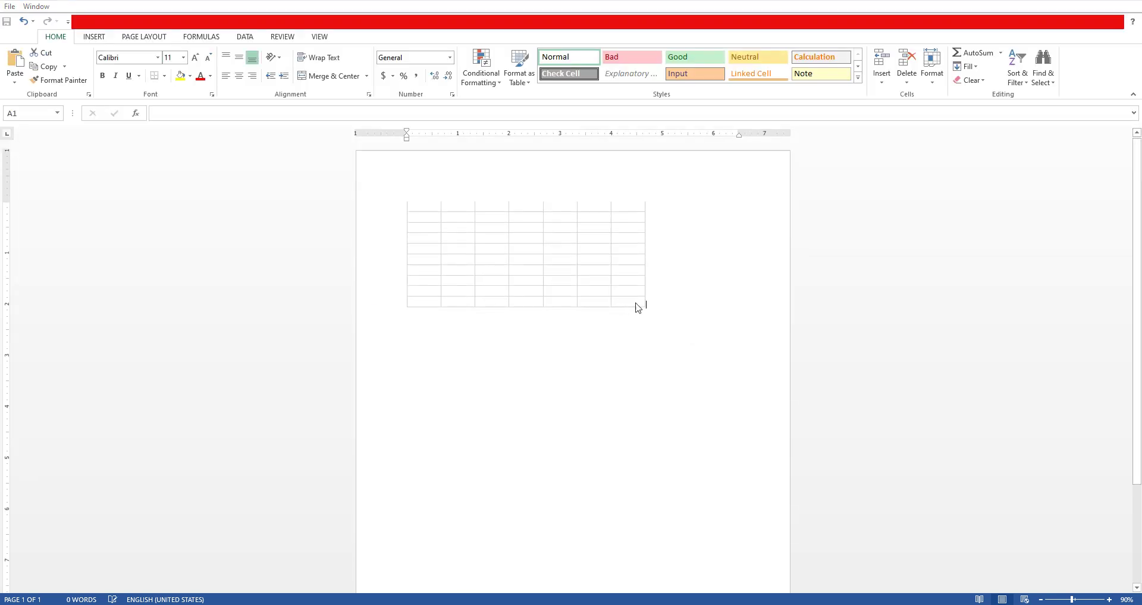
left_click(691, 414)
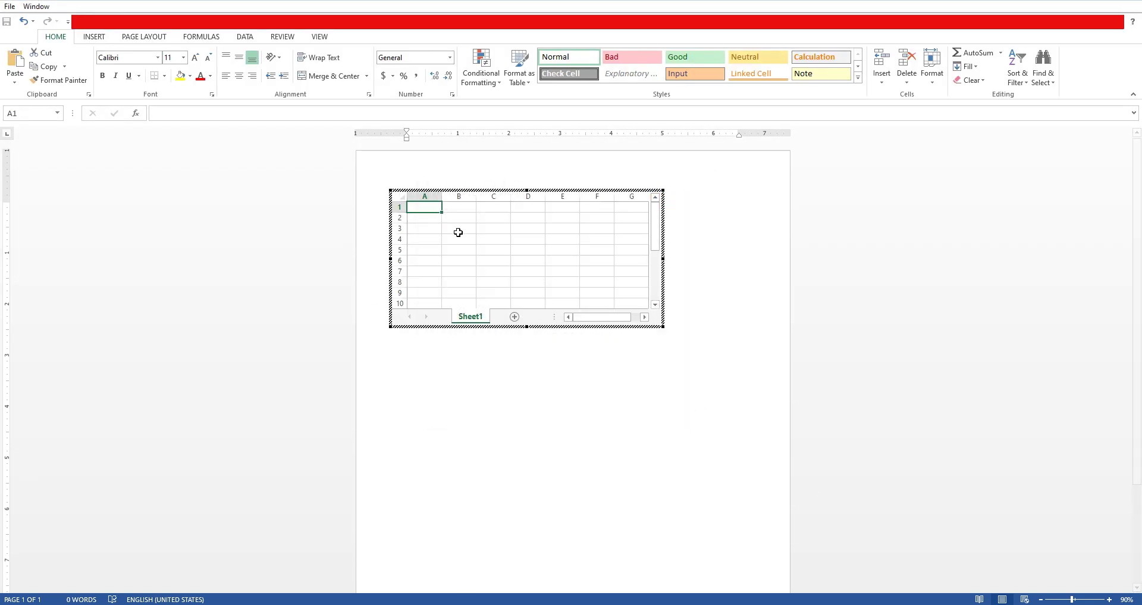
- Enter the values 2, 5, 6 and 3 in cells B2 to B5 of the embedded spreadsheet
left_click(455, 242)
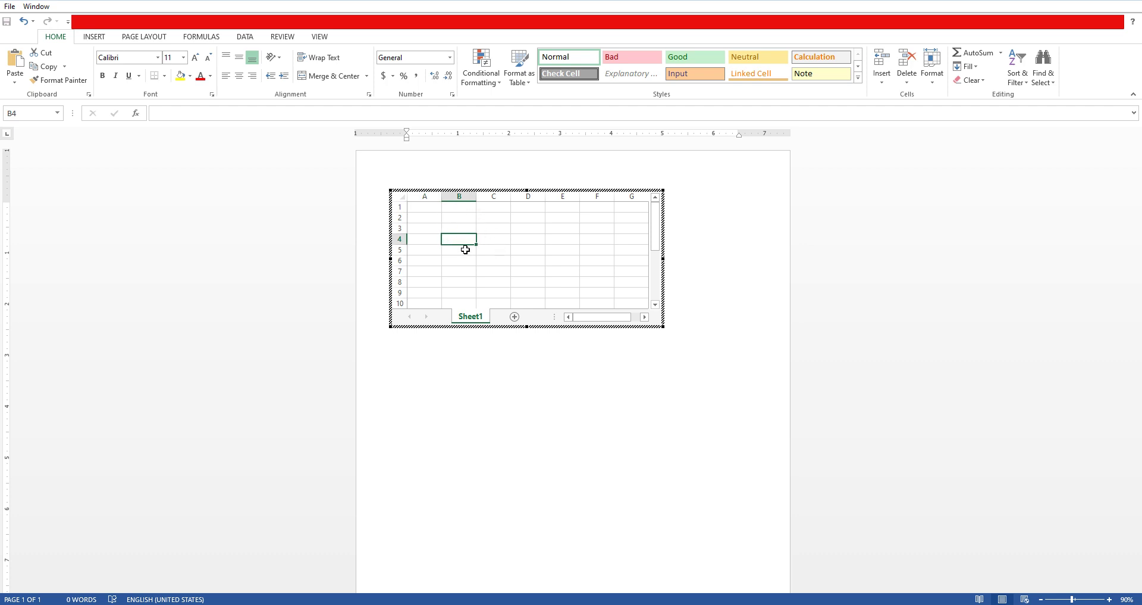
left_click(447, 219)
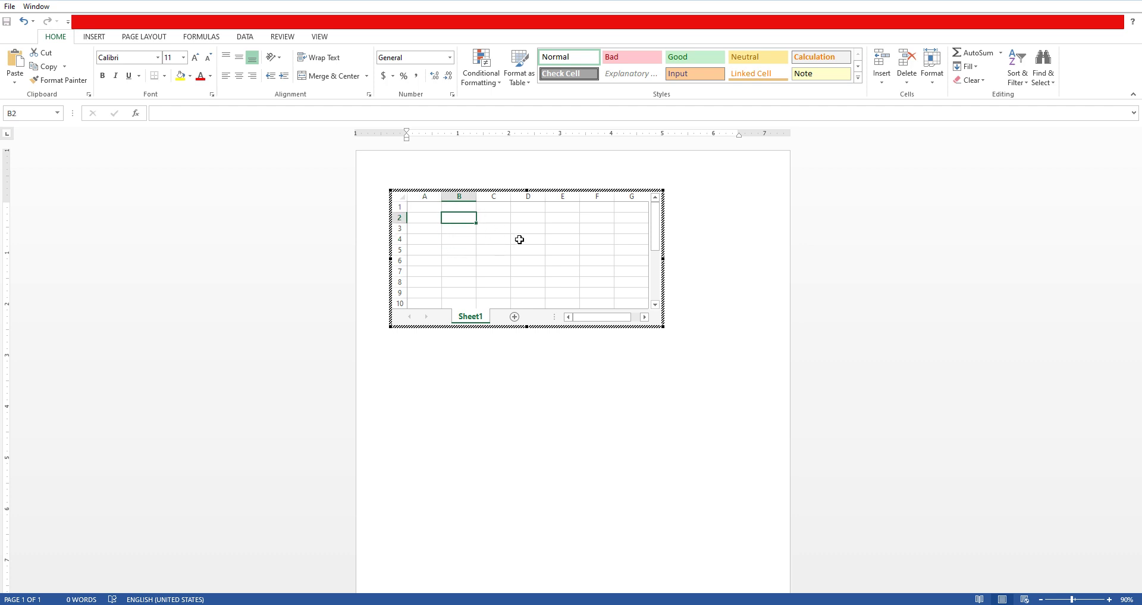
type("2")
key("Return")
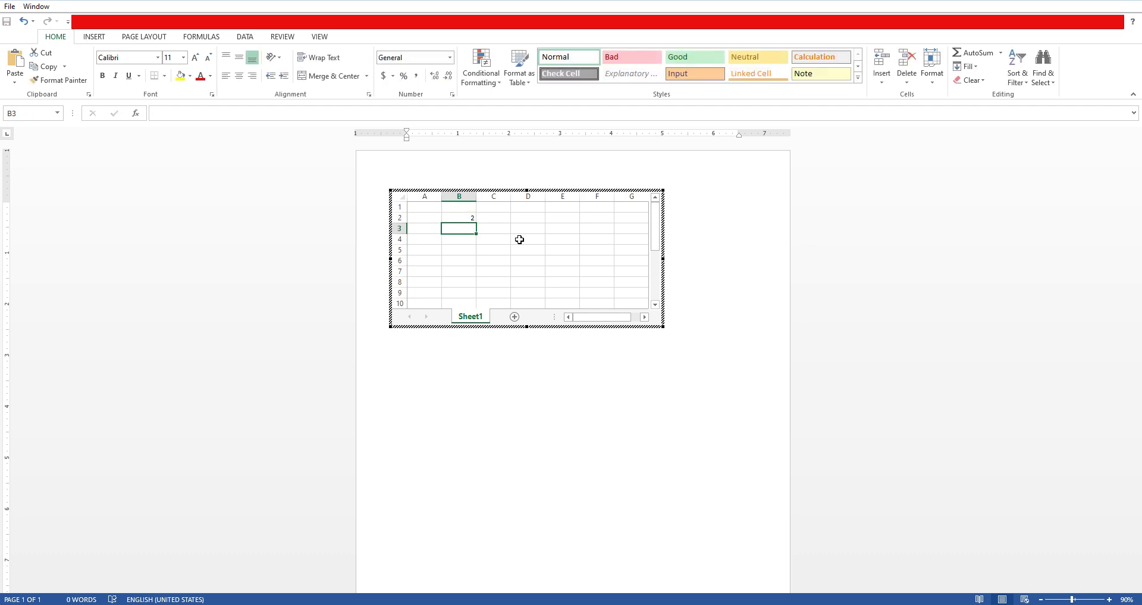
type("5")
key("Return")
type("6")
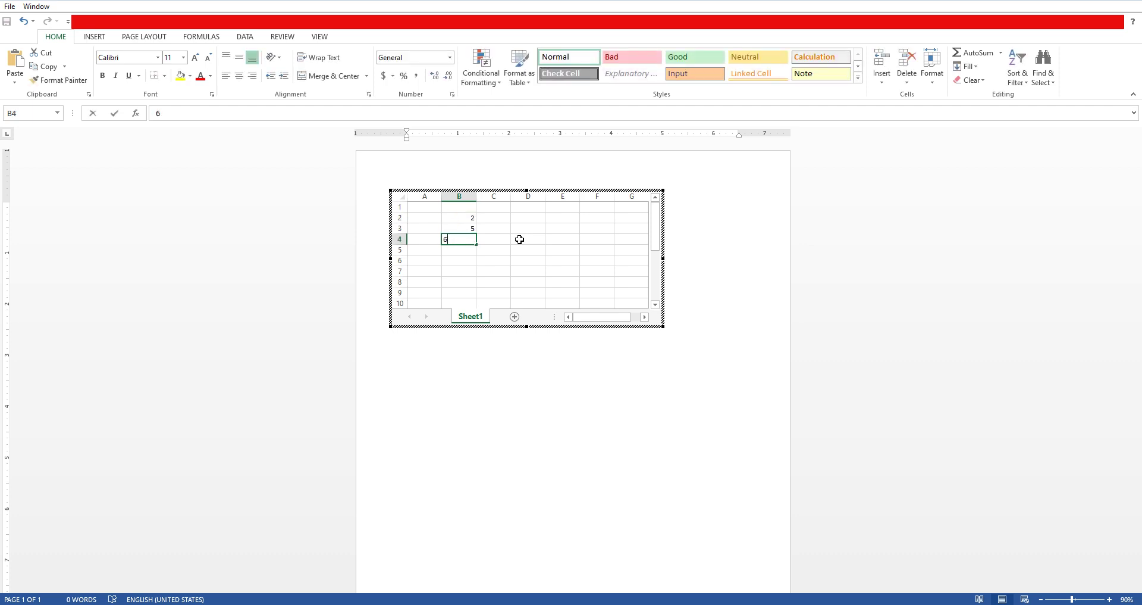
key("Return")
type("3")
key("Return")
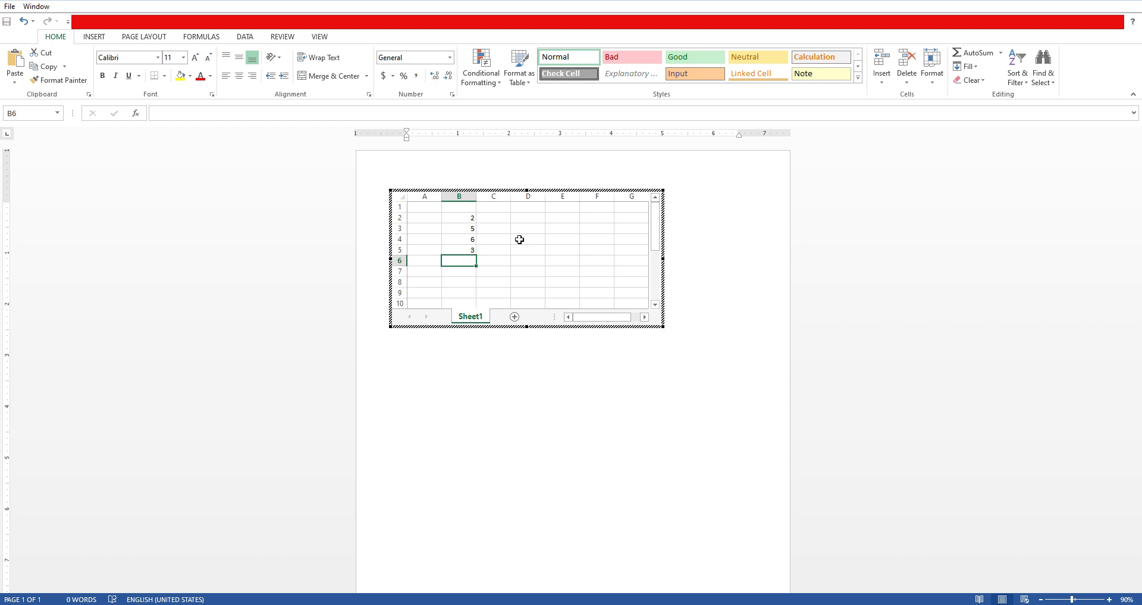
- Total the column in cell B6 with the formula =SUM(B2:B5)
type("=")
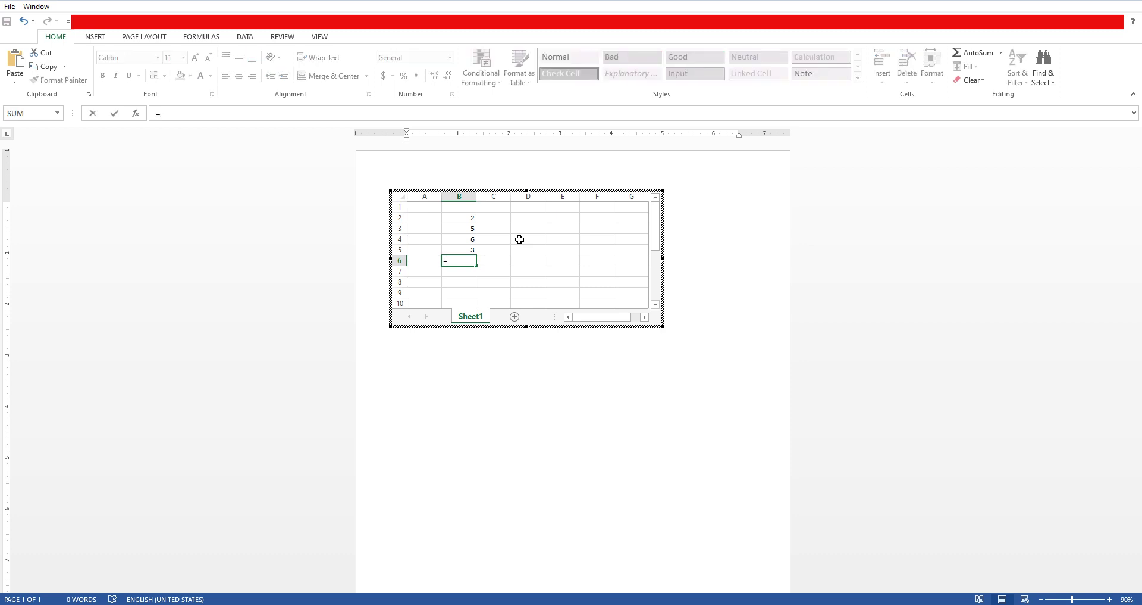
type("sum")
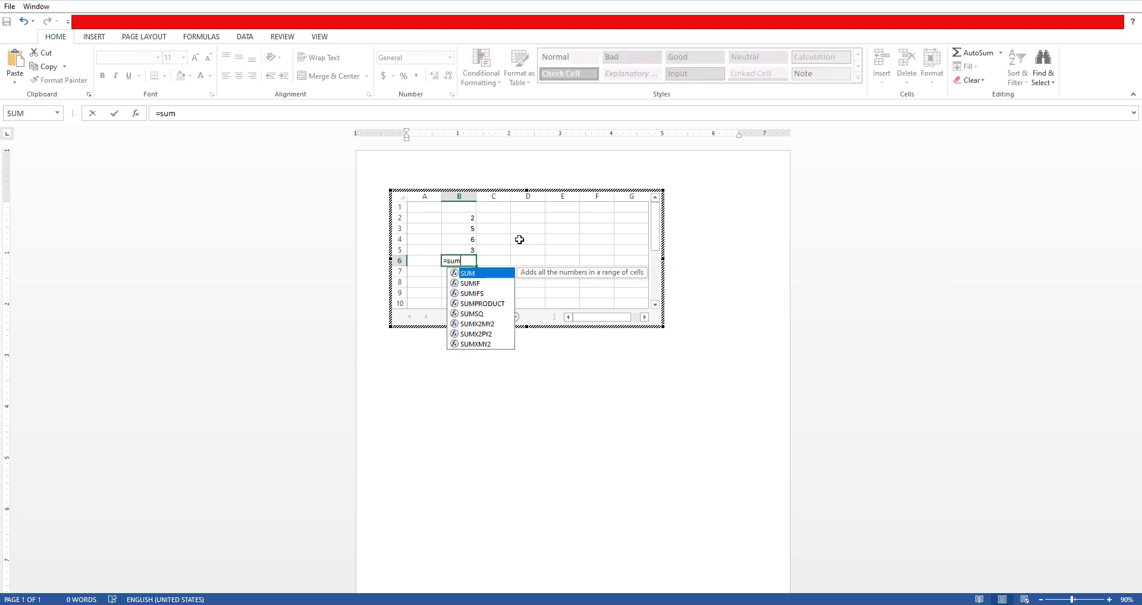
type("(")
key("Up")
key("Up")
key("Up")
key("Up")
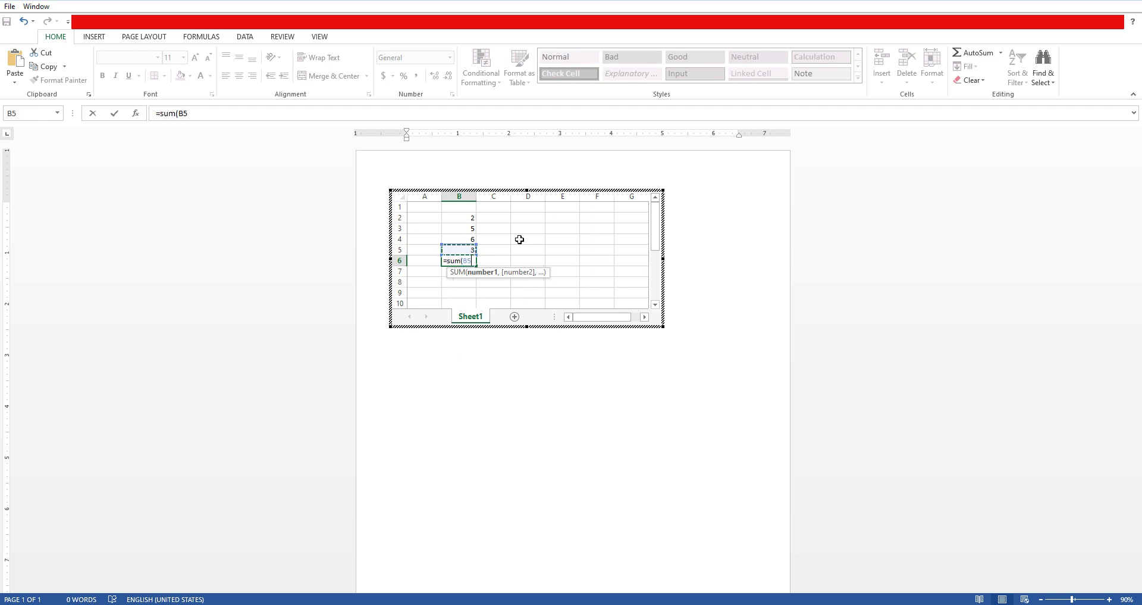
key("shift+Down")
key("shift+Down")
key("shift+Down")
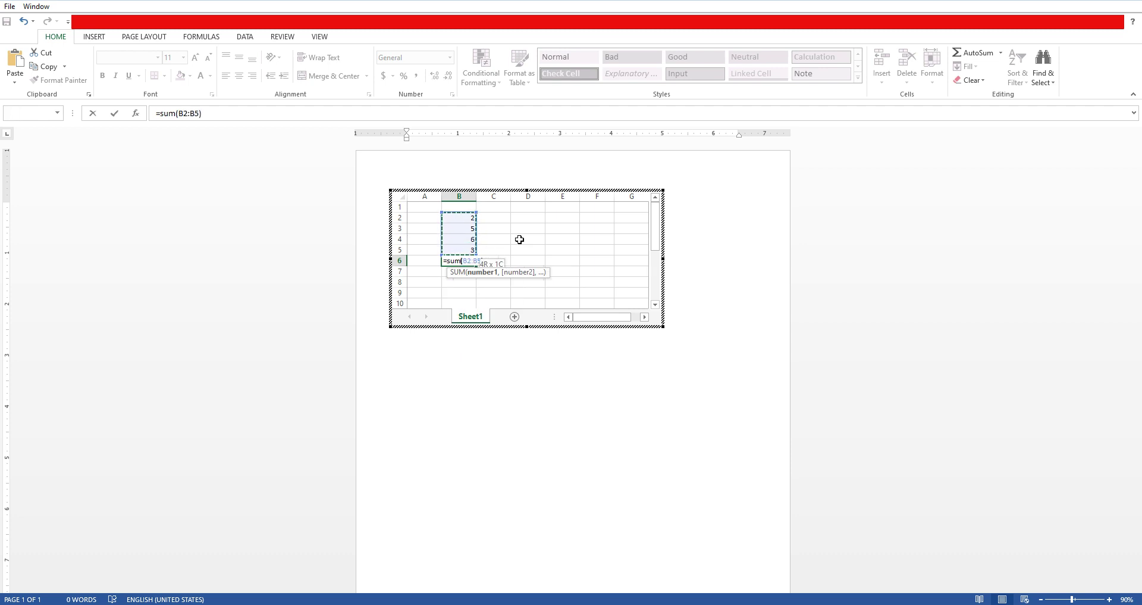
key("Return")
key("Up")
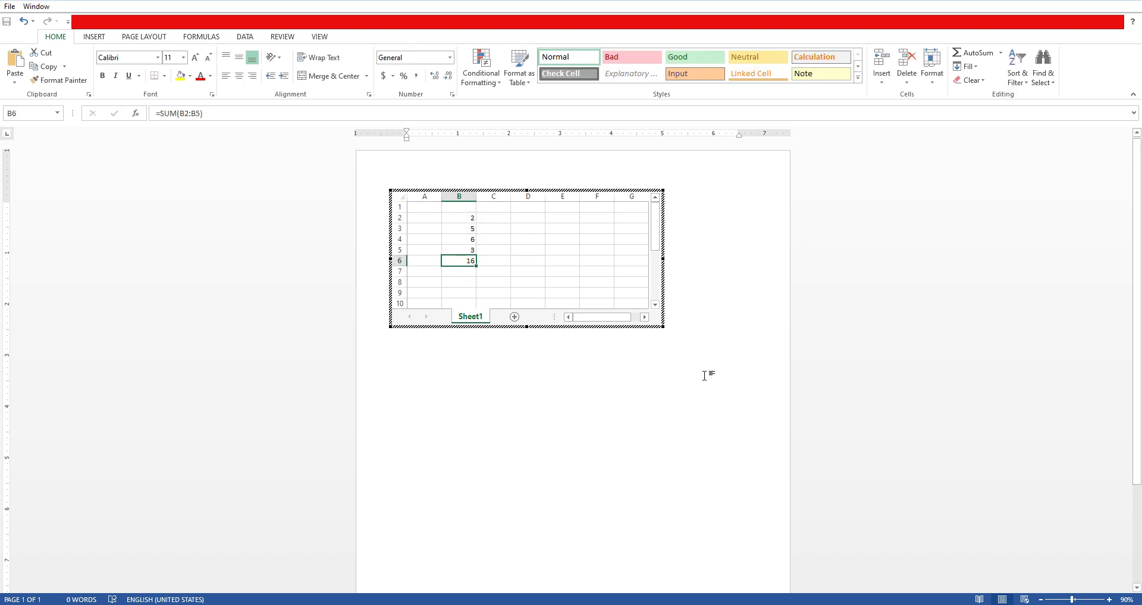
- Finish editing the embedded spreadsheet and delete it from the page
left_click(722, 381)
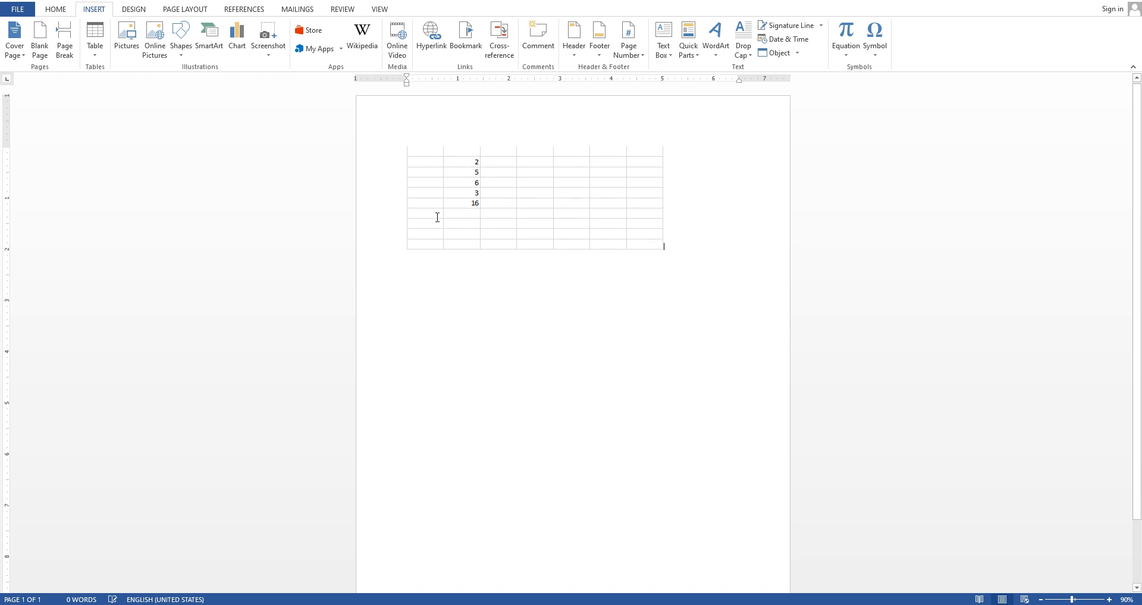
left_click(649, 247)
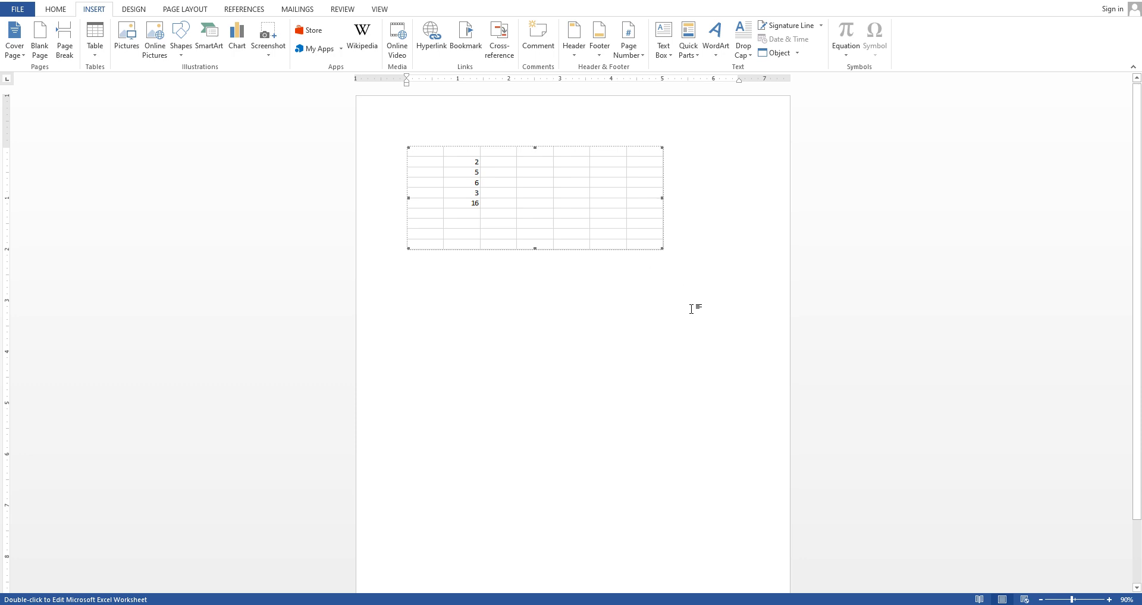
key("Delete")
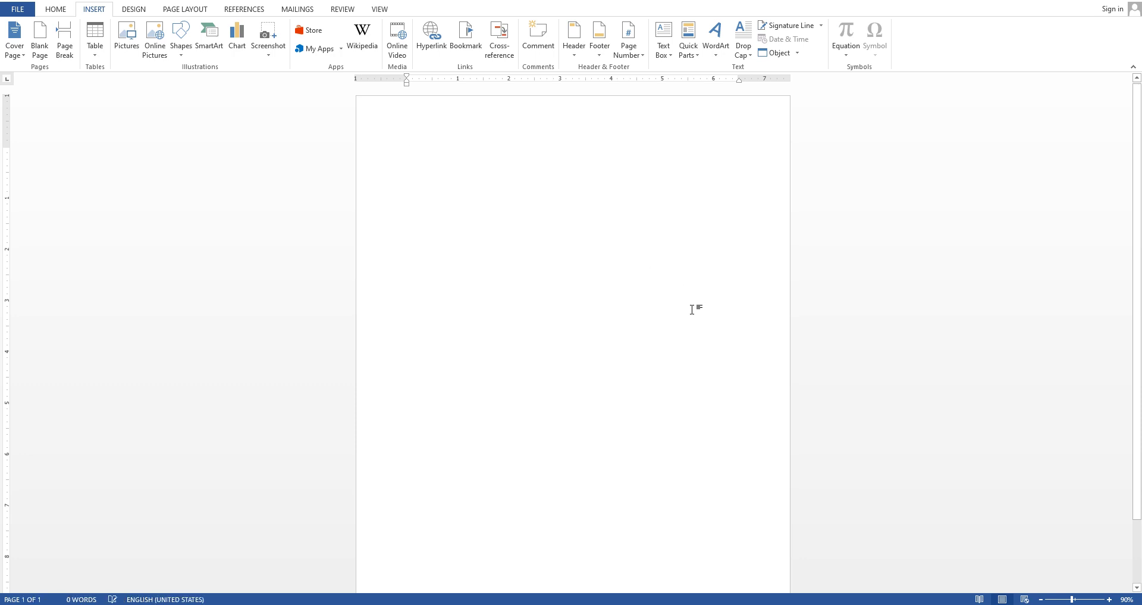
- Insert the built-in Double Table quick table with the Greek alphabet on the blank page
left_click(99, 58)
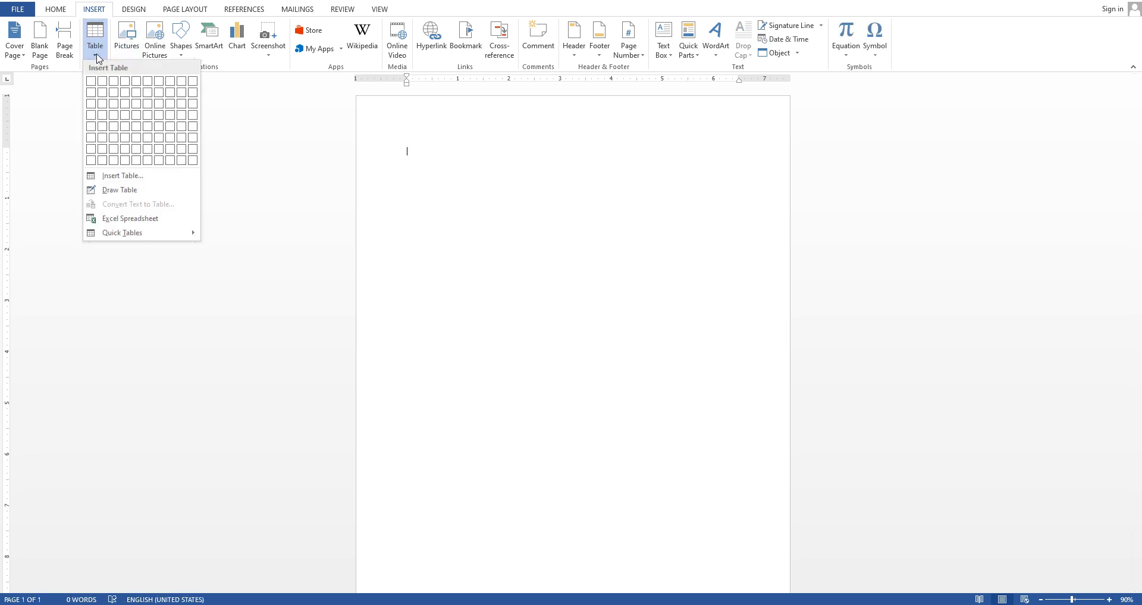
mouse_move(119, 236)
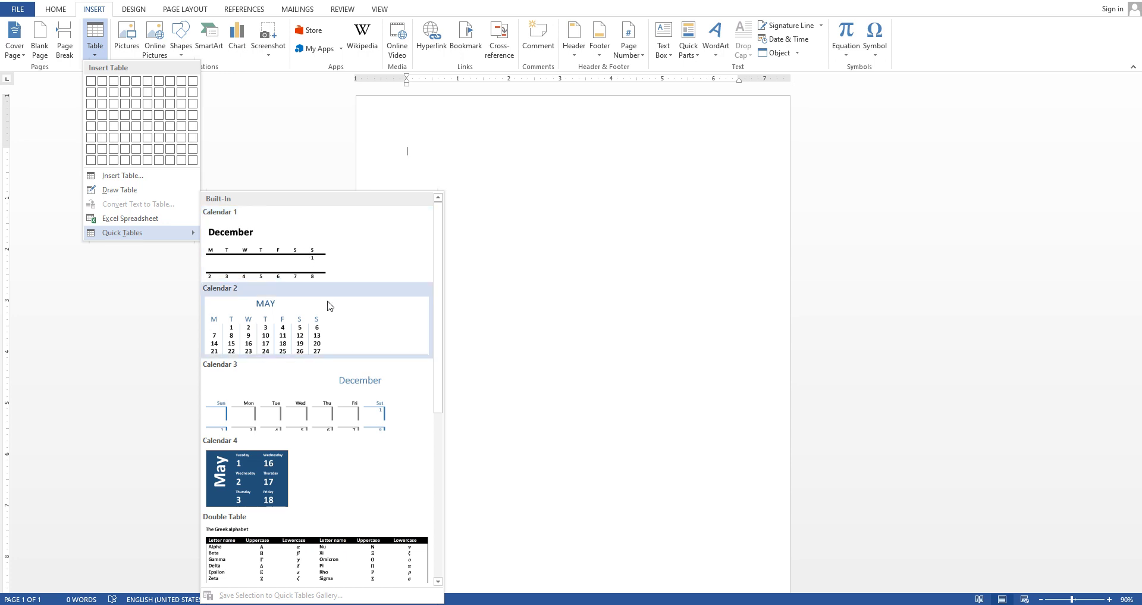
scroll(344, 375, "down", 3)
scroll(344, 375, "down", 1)
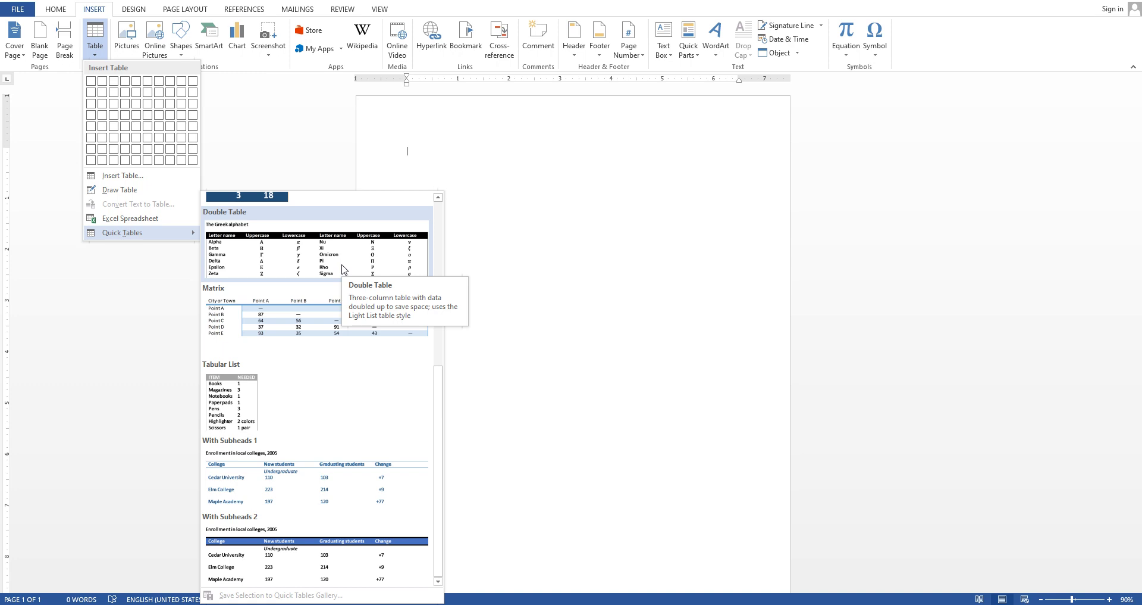
left_click(303, 256)
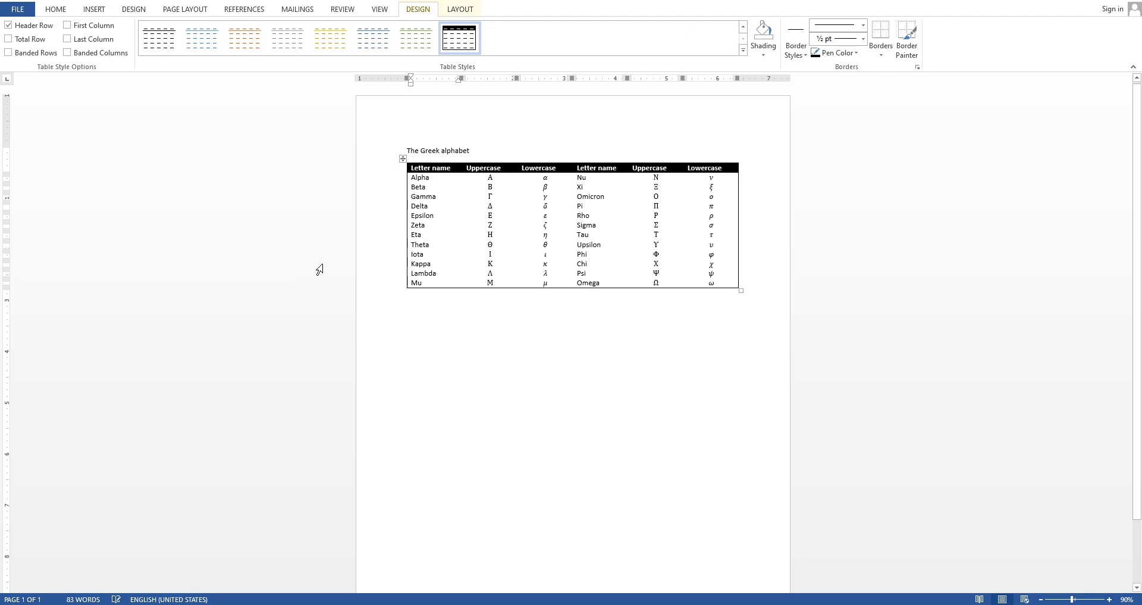
left_click(435, 198)
left_click(713, 367)
left_click(95, 10)
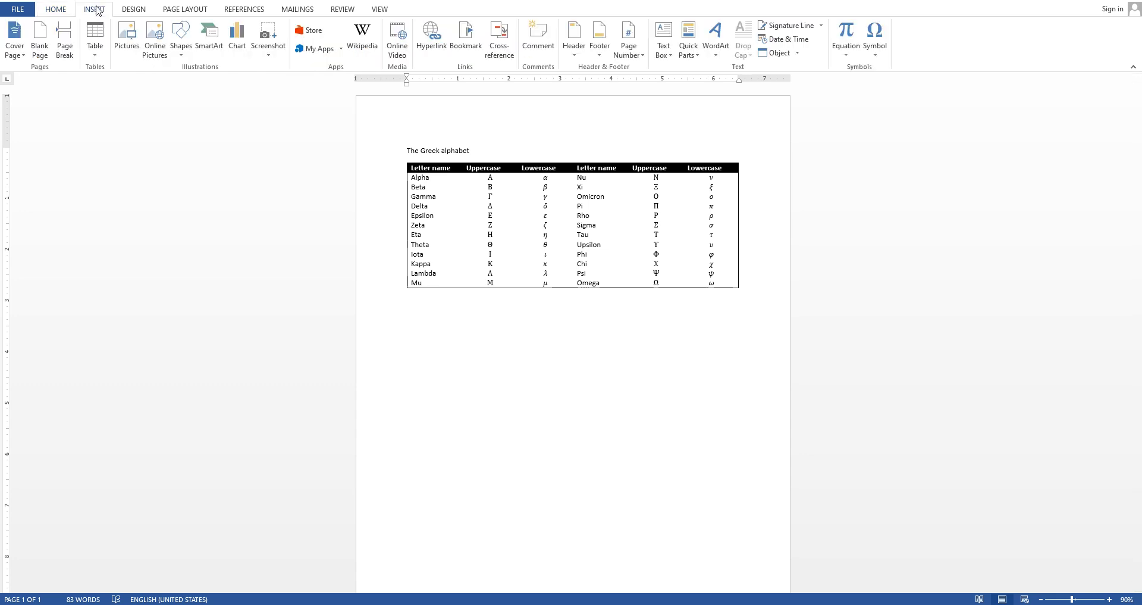
left_click(95, 54)
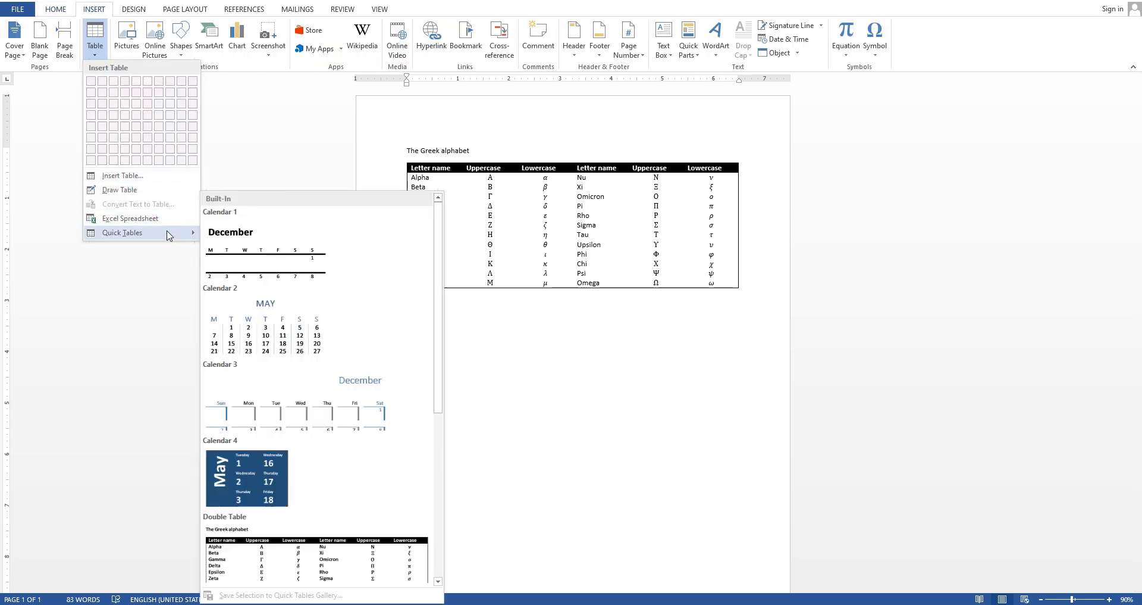
left_click(148, 179)
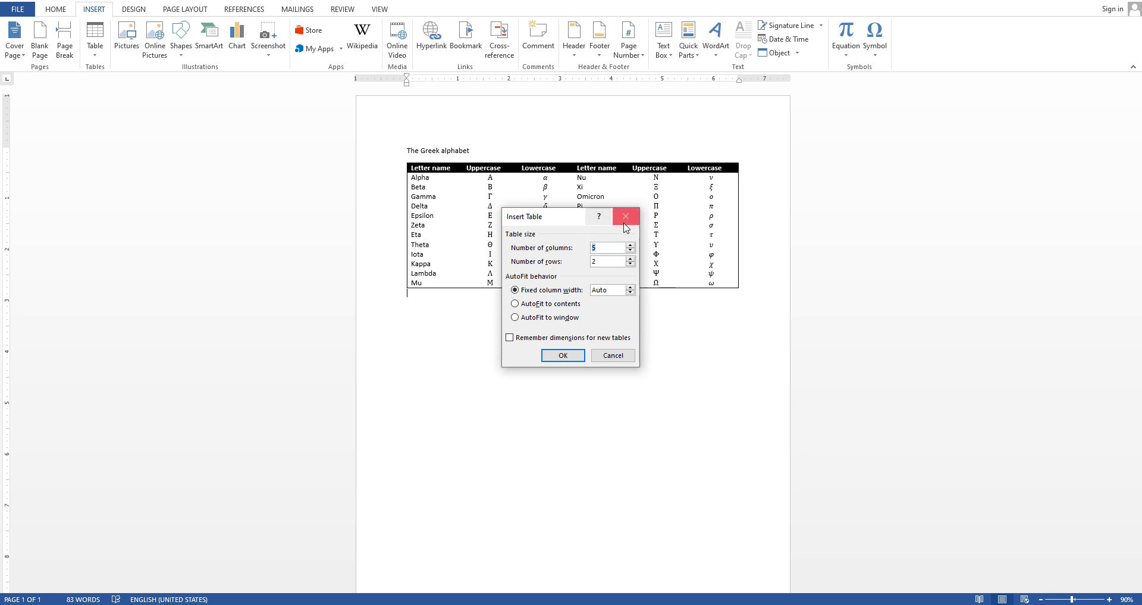
left_click(625, 220)
- Examine the design and layout tools available for the Greek alphabet table, comparing the two sets
left_click(586, 197)
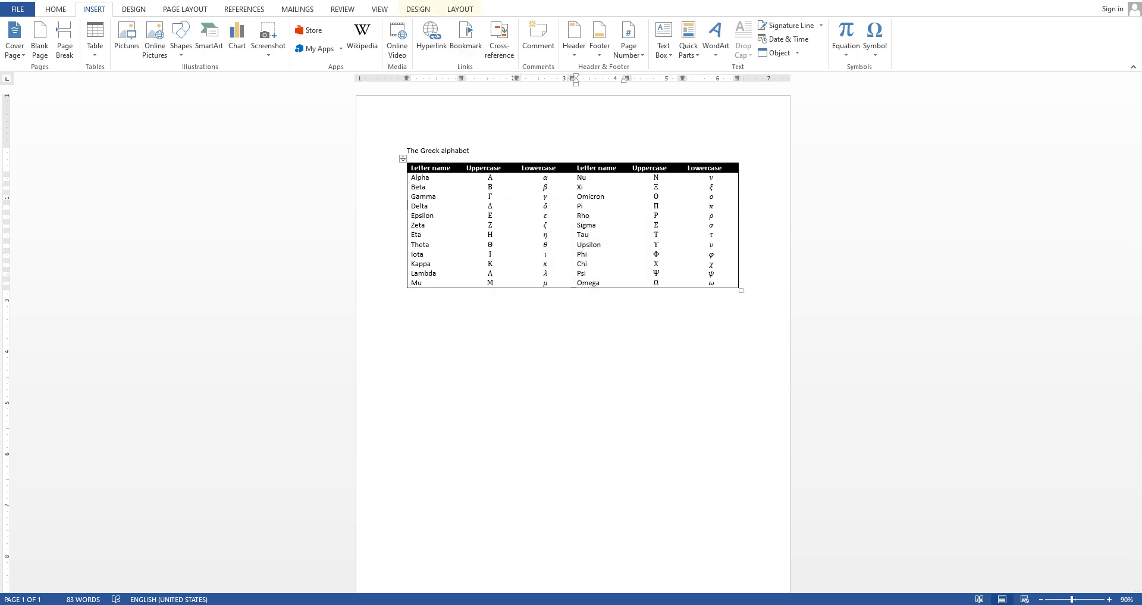
left_click(418, 9)
left_click(465, 10)
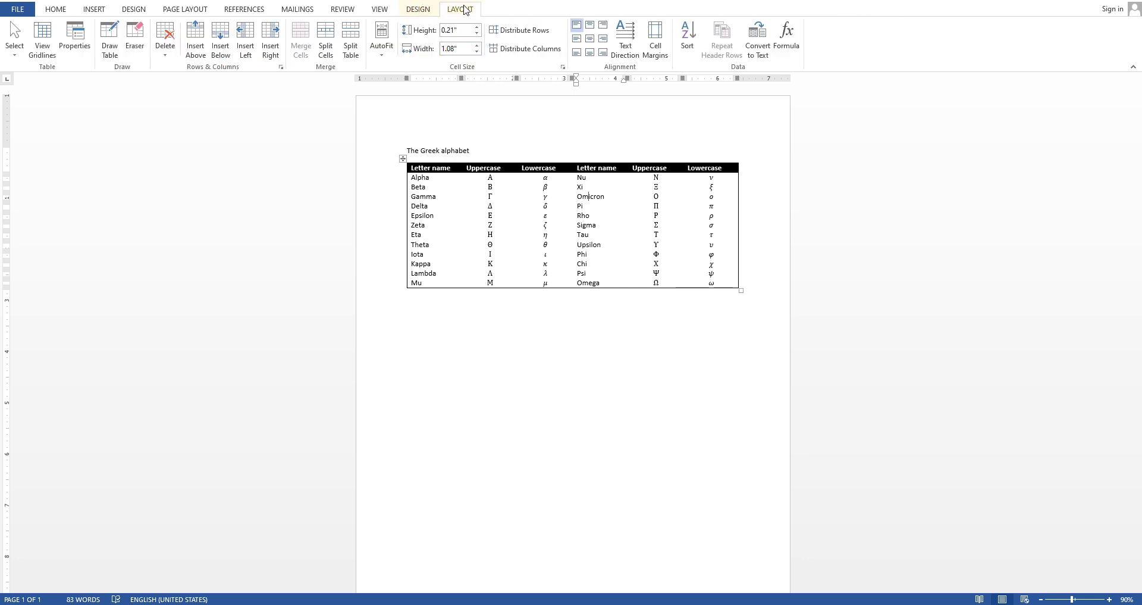
left_click(427, 11)
left_click(463, 12)
left_click(428, 12)
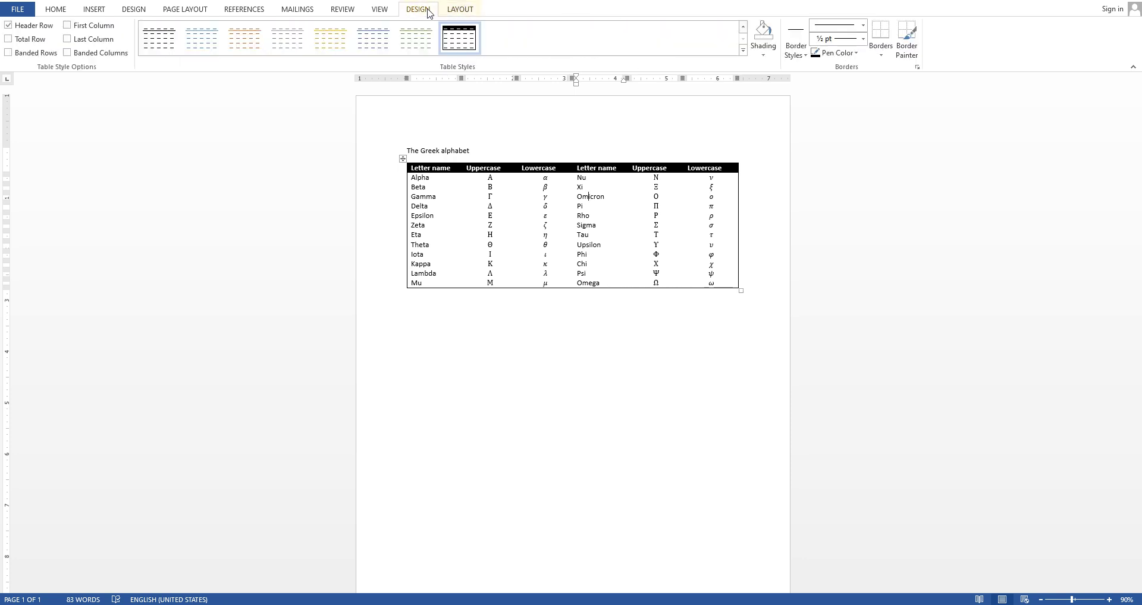
left_click(463, 12)
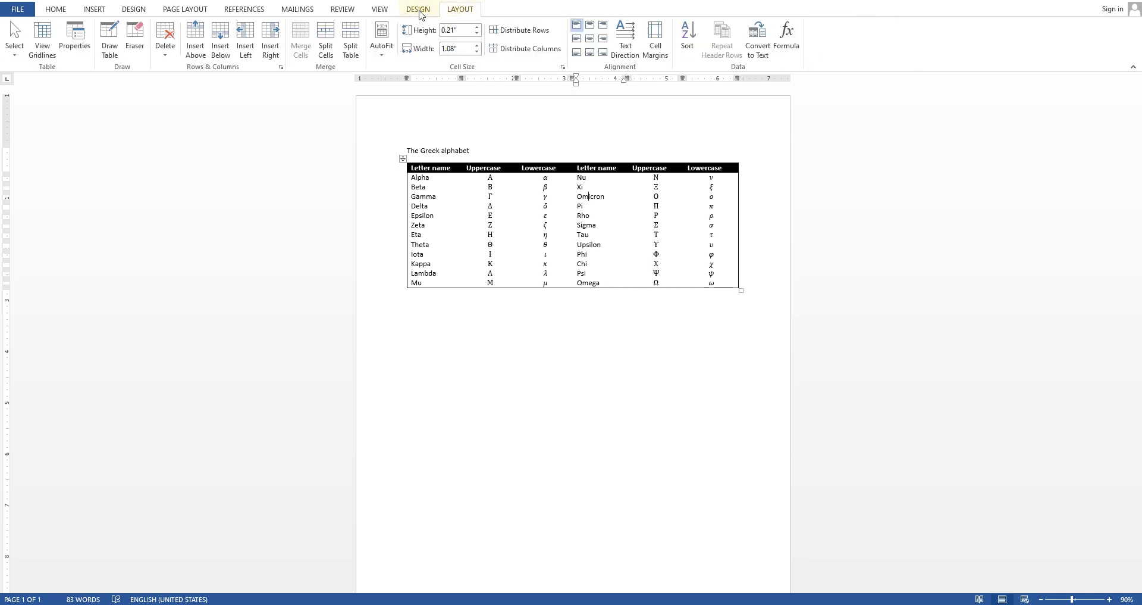
left_click(419, 11)
left_click(461, 11)
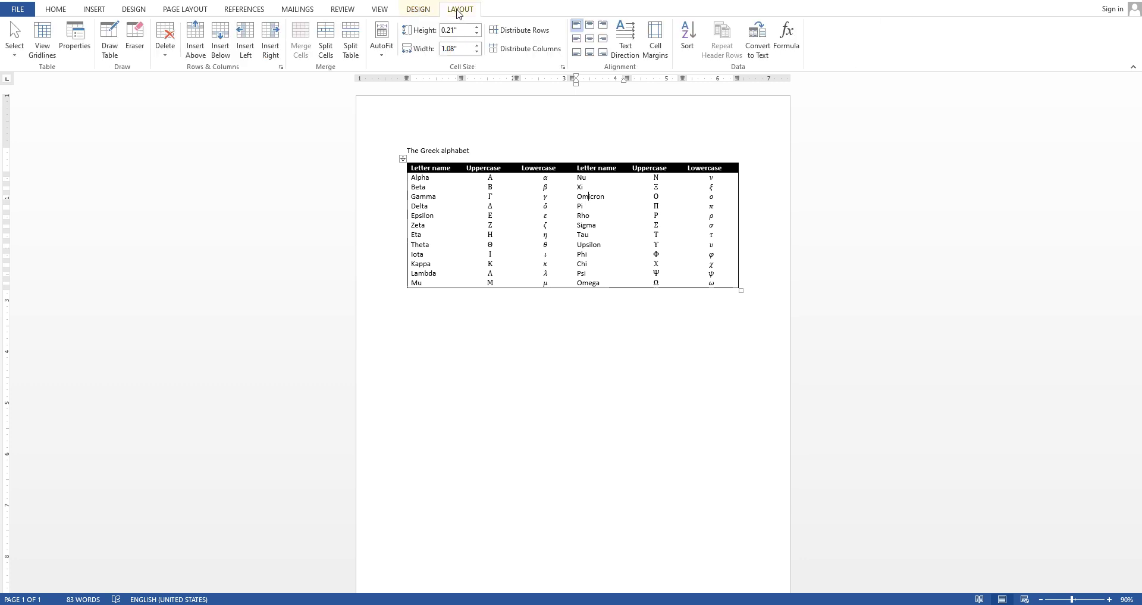
left_click(426, 12)
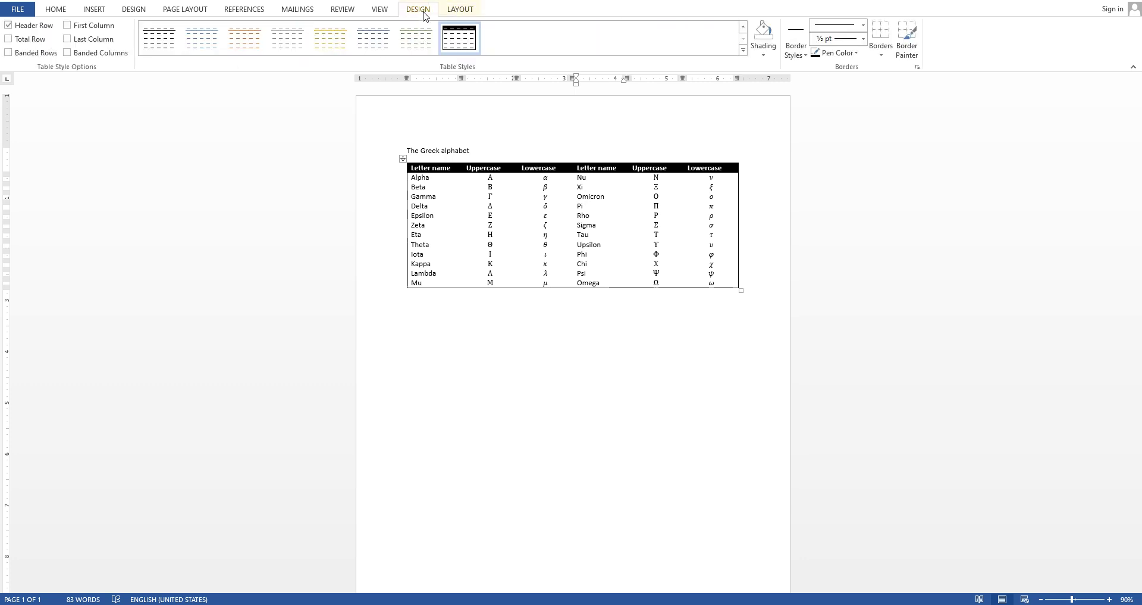
left_click(462, 11)
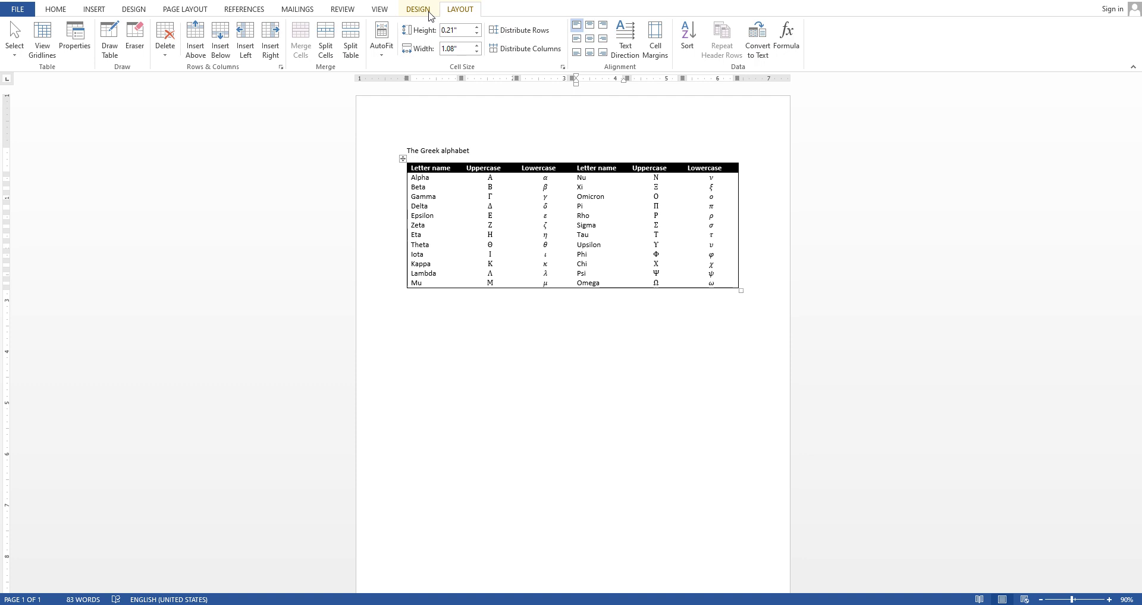
left_click(430, 16)
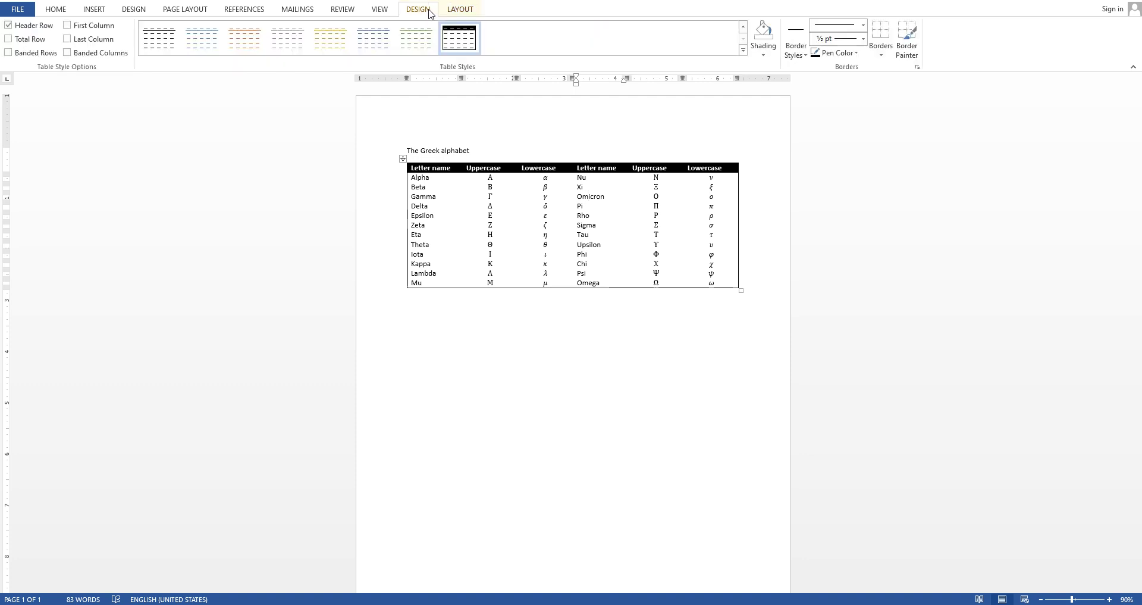